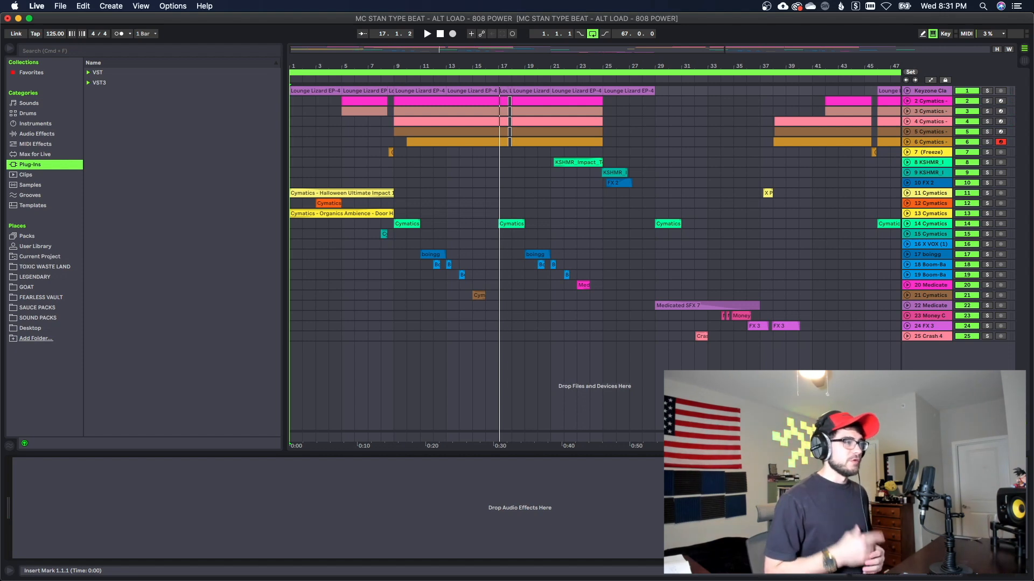
Inspect the devices on the two clap tracks and the piano track
left_click(925, 111)
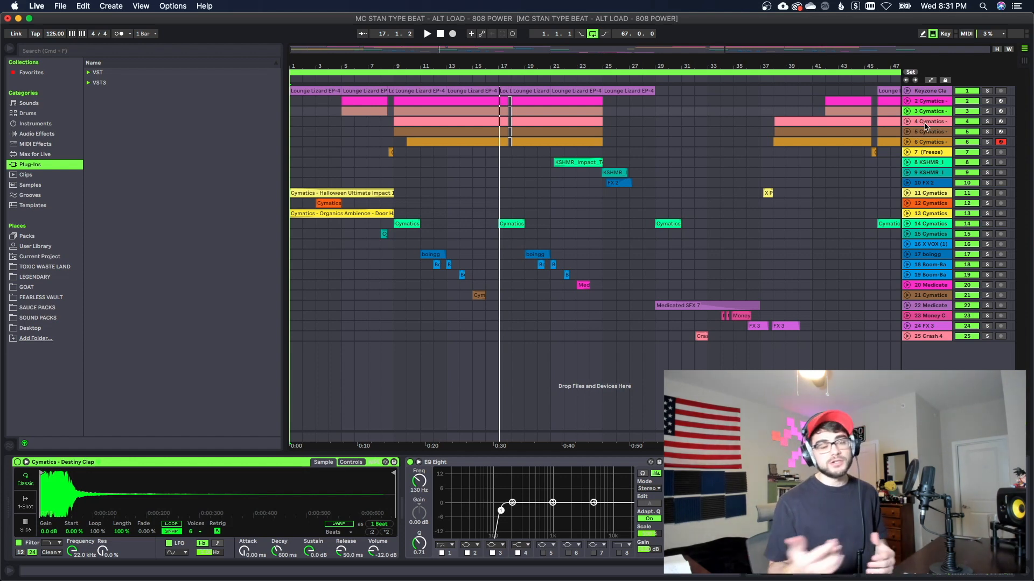
left_click(928, 102)
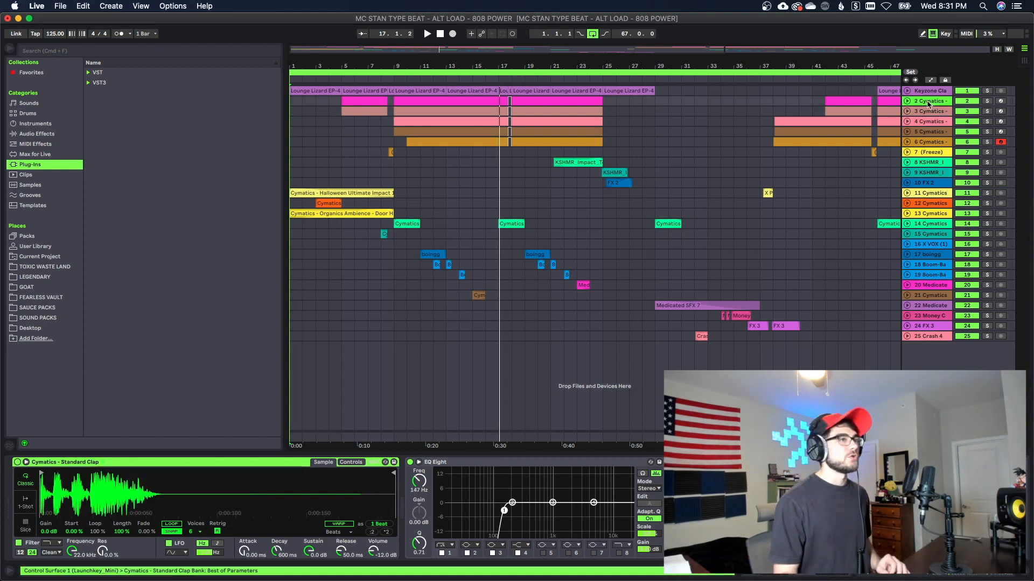
left_click(927, 91)
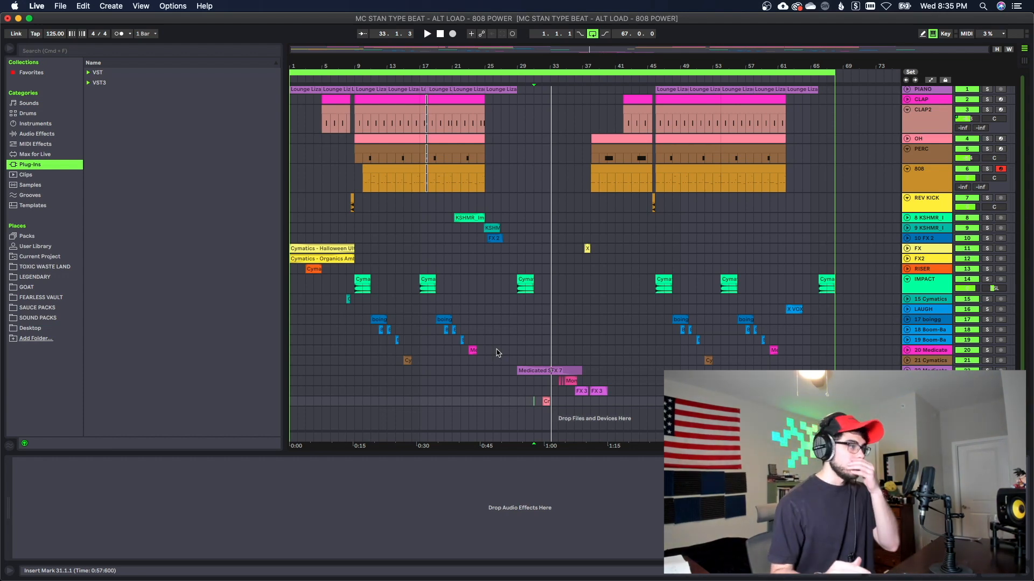
Deactivate all the clips from track 15 down to the crash track across the arrangement
left_click_drag(330, 298, 851, 409)
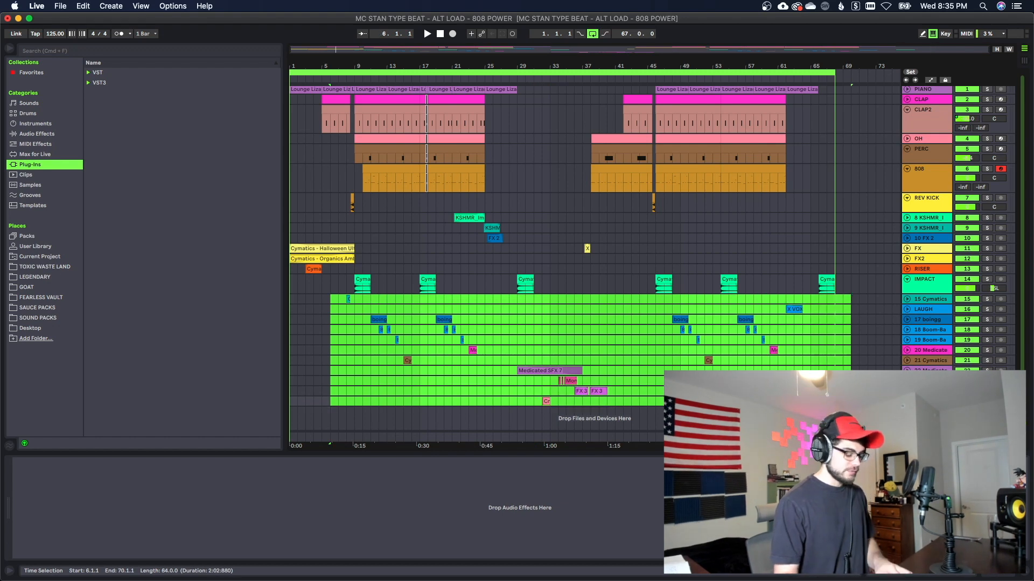
left_click(671, 342)
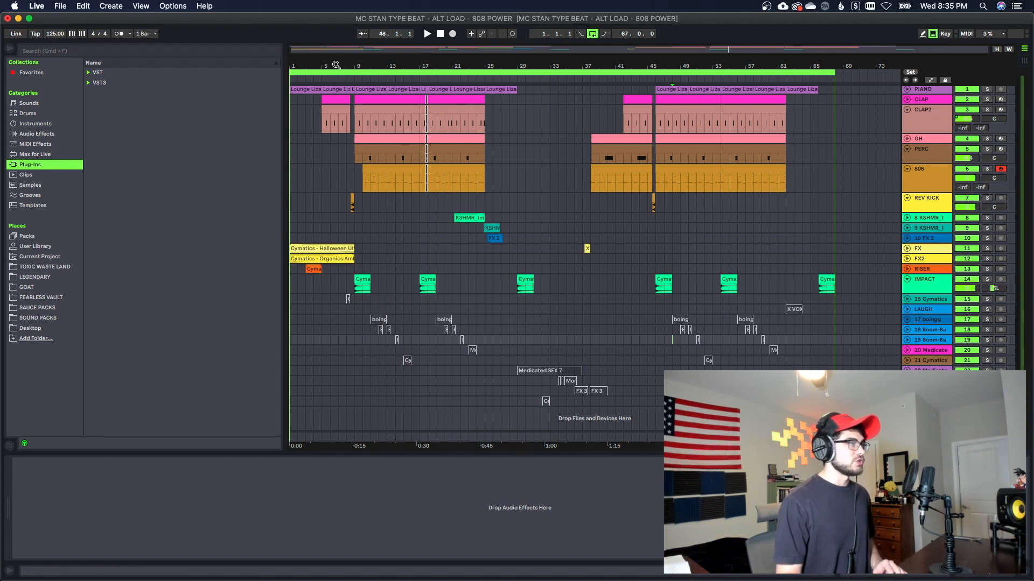
Solo the PIANO track and play it briefly from bar 9
left_click_drag(337, 65, 338, 86)
scroll(376, 196, "up", 1)
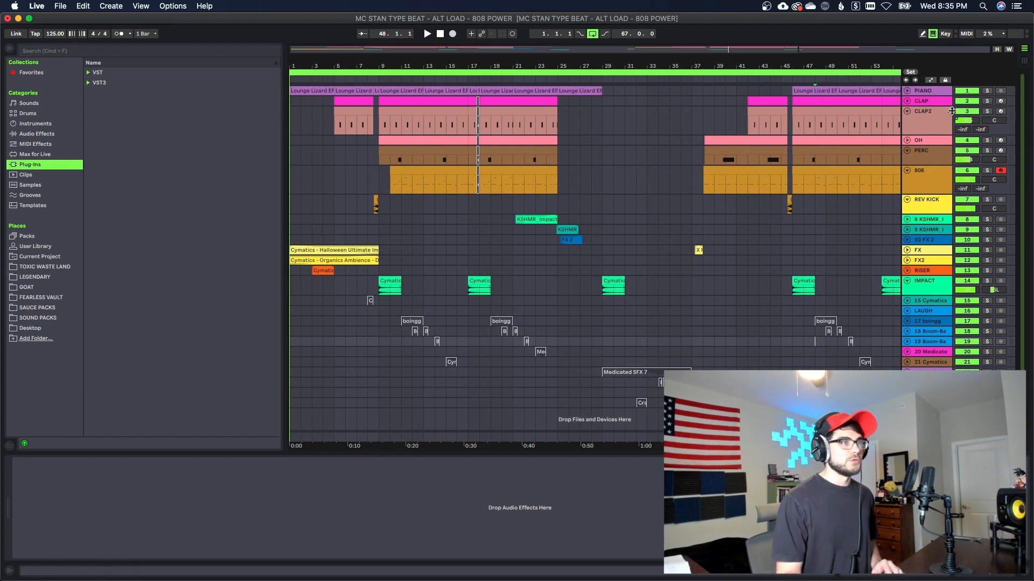
left_click(987, 90)
left_click(398, 69)
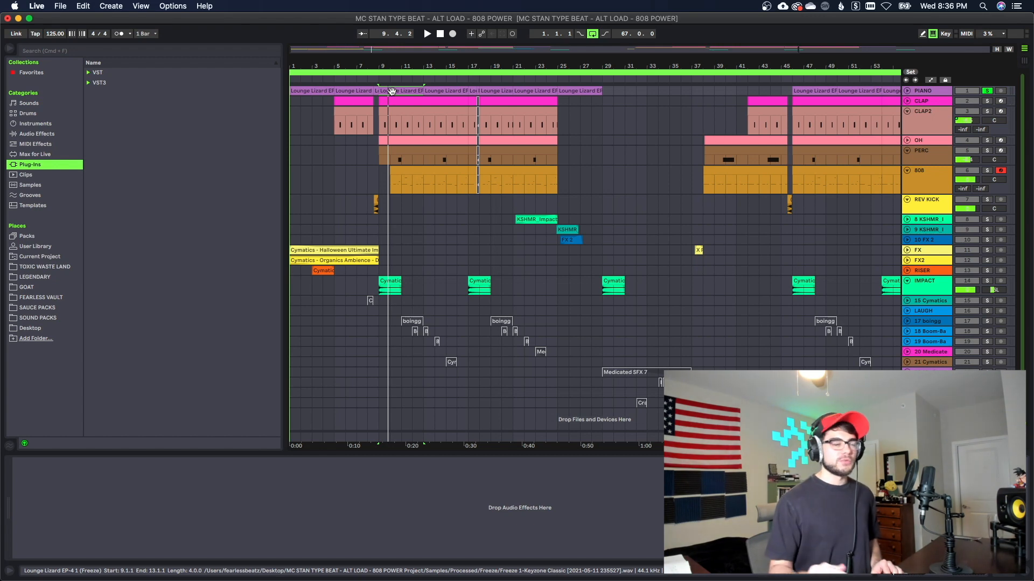
key("space")
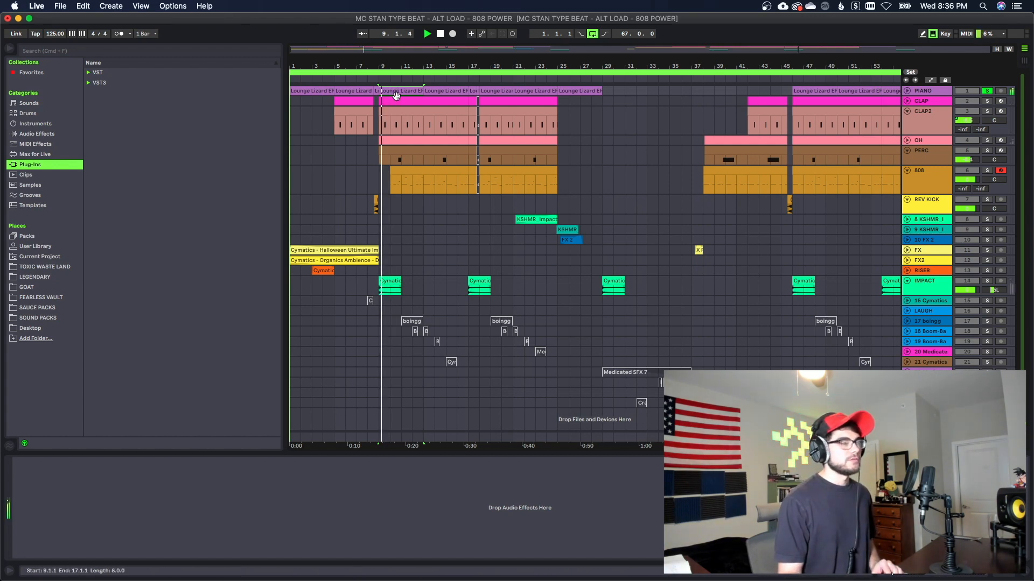
key("space")
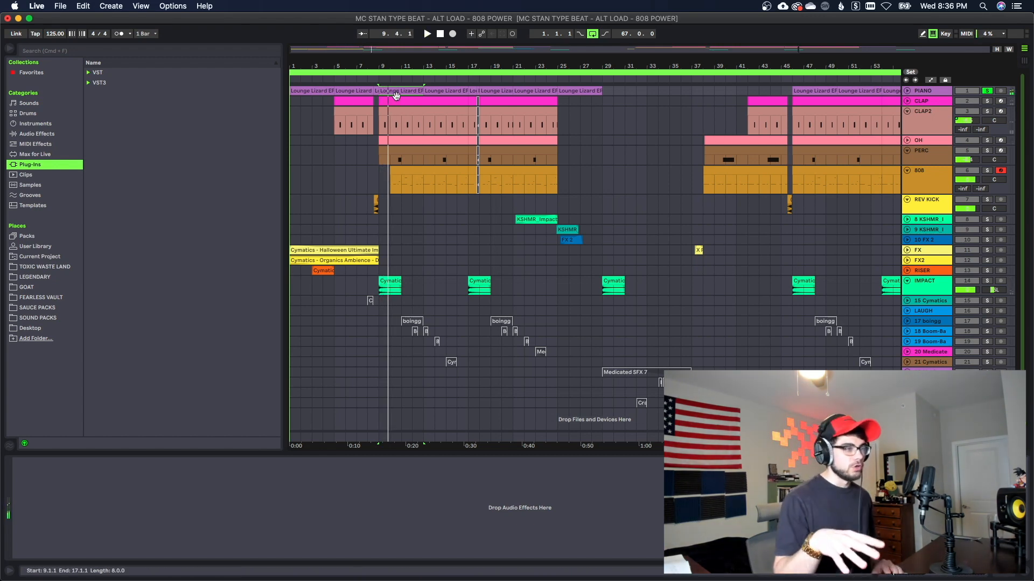
Unfold the PIANO track and add a 36 dB/oct low cut at about 77 Hz in its FabFilter Pro-Q 3
left_click(908, 92)
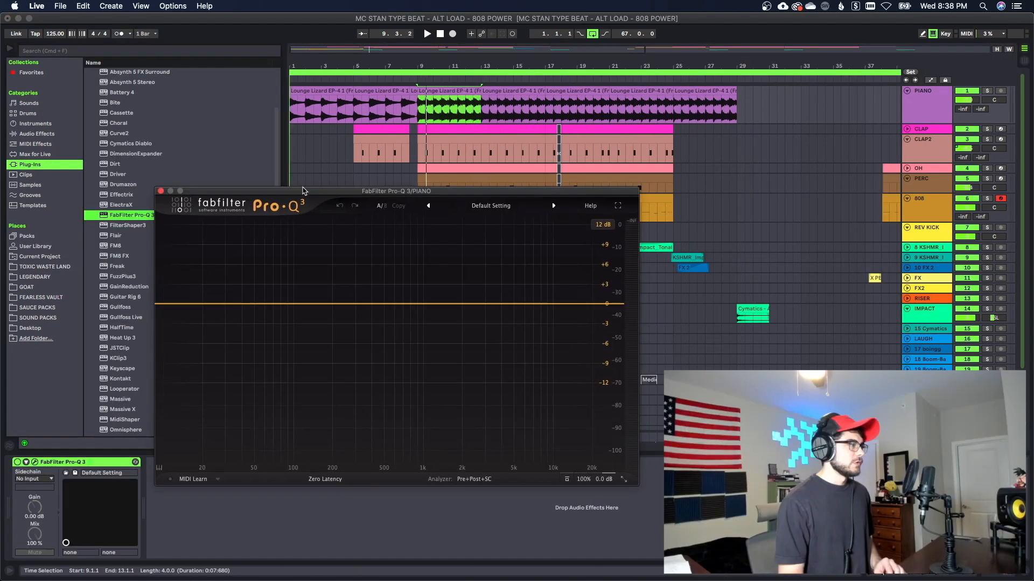
left_click_drag(302, 191, 341, 127)
left_click(214, 241)
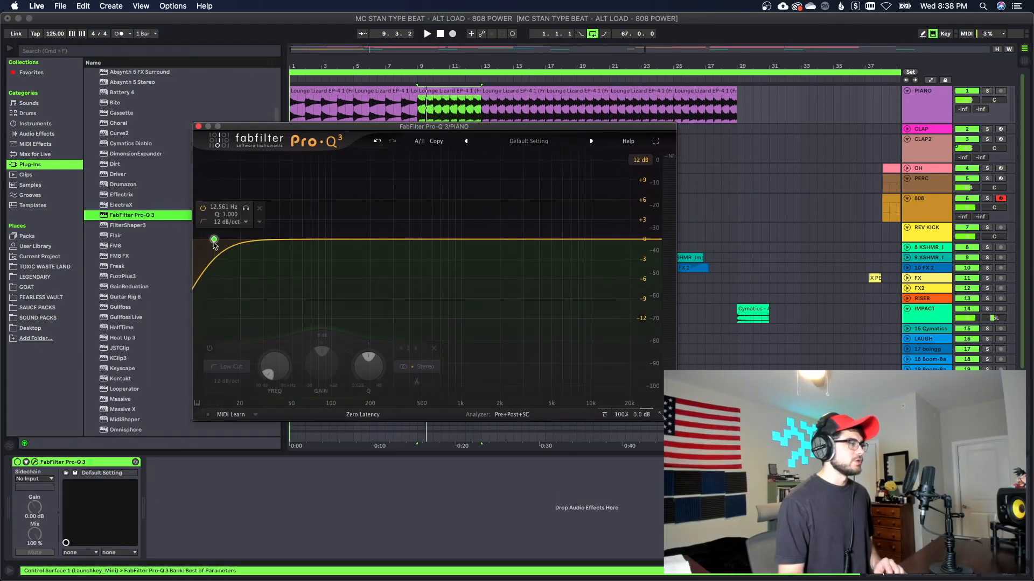
key("space")
left_click_drag(214, 239, 316, 241)
key("space")
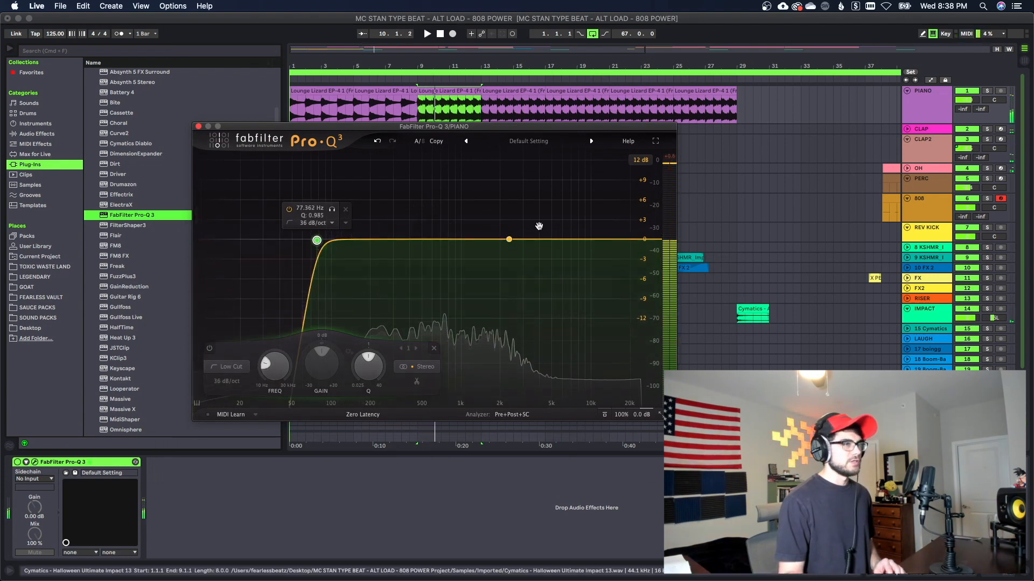
Solo the PIANO track and raise the low cut's frequency in Pro-Q 3, checking it by playback
left_click(987, 91)
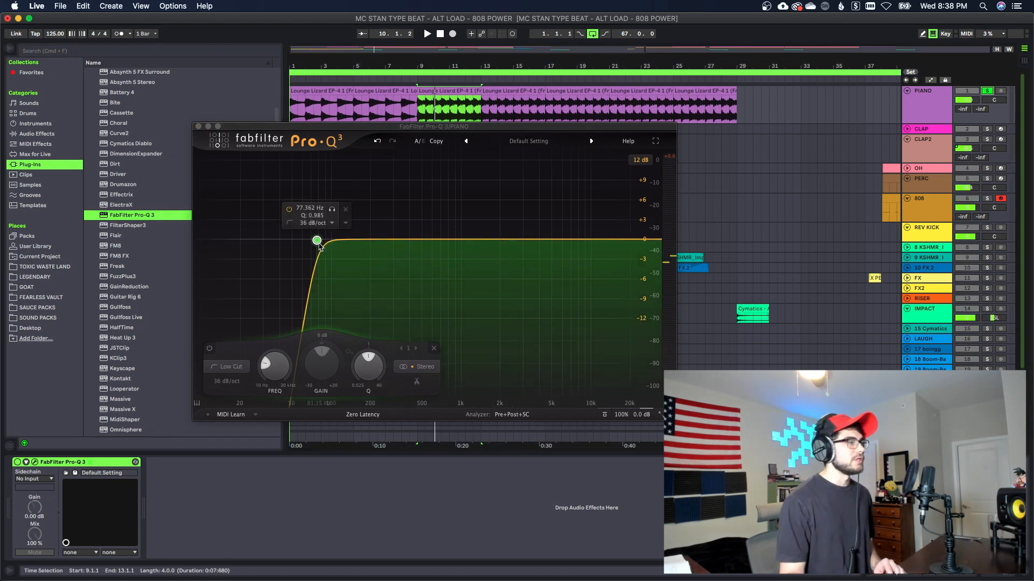
left_click_drag(318, 244, 388, 242)
key("space")
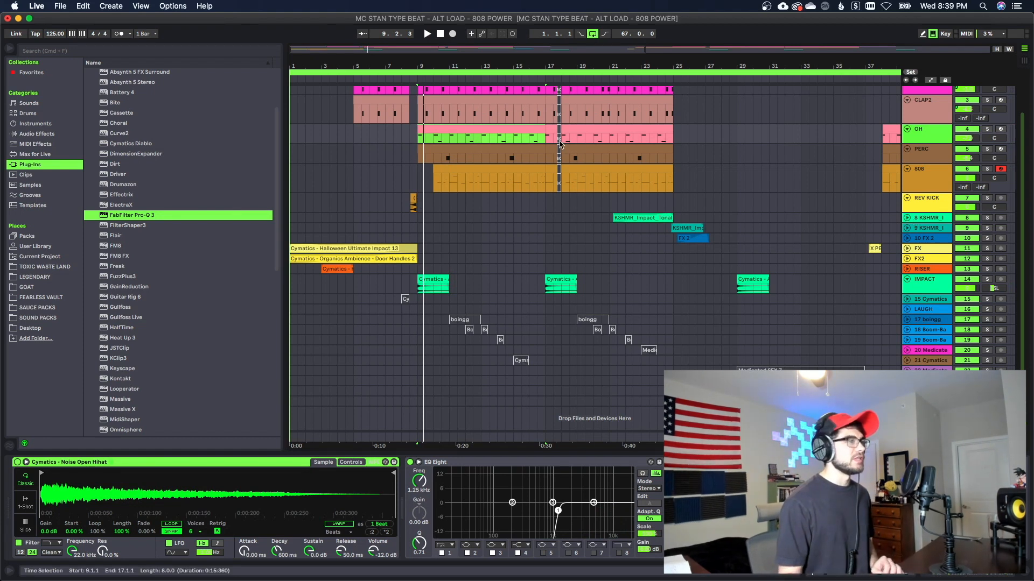
Solo the OH track and listen to its open hat from bar 9
left_click_drag(471, 66, 484, 70)
scroll(485, 129, "up", 3)
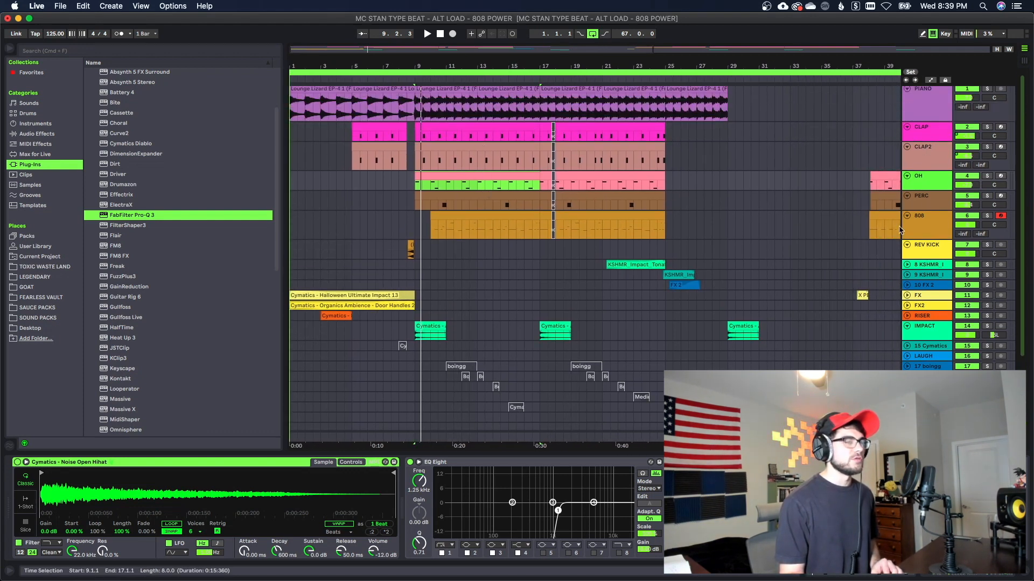
left_click(989, 176)
key("space")
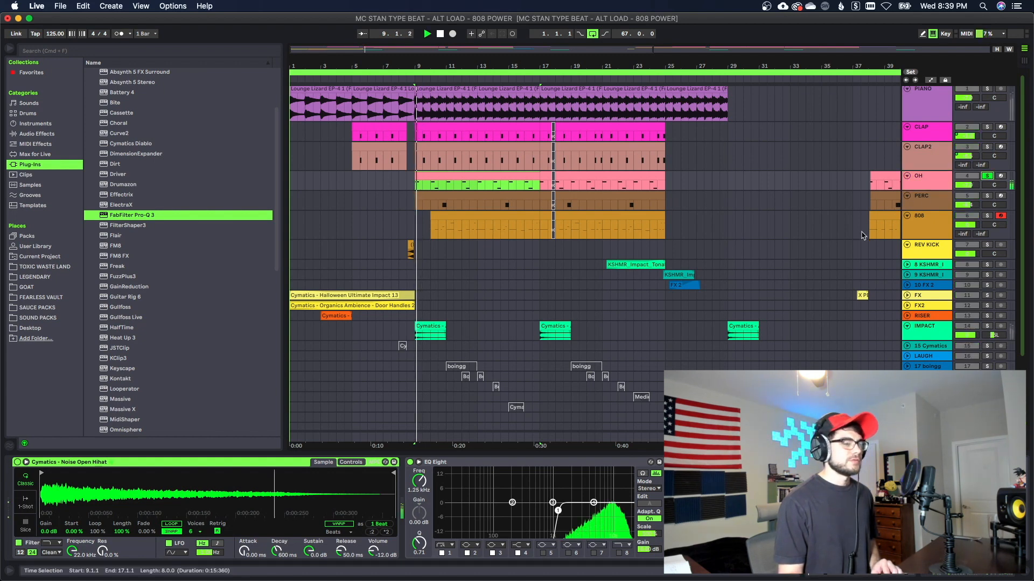
key("space")
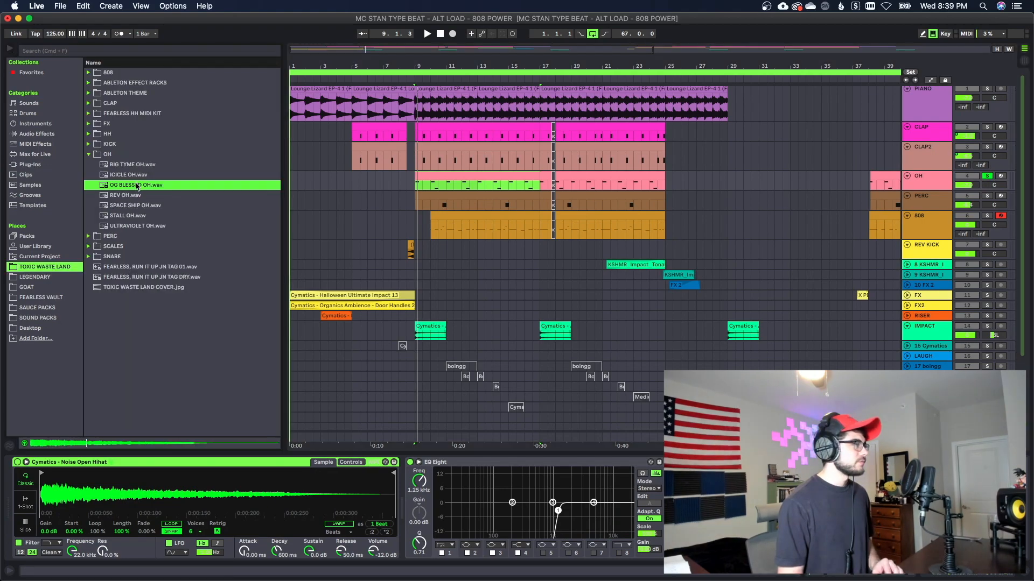
Replace the open hat's sample with OG BLESSED OH.wav and set its Reverb to 891 ms decay time and about 44% Dry/Wet
double_click(135, 185)
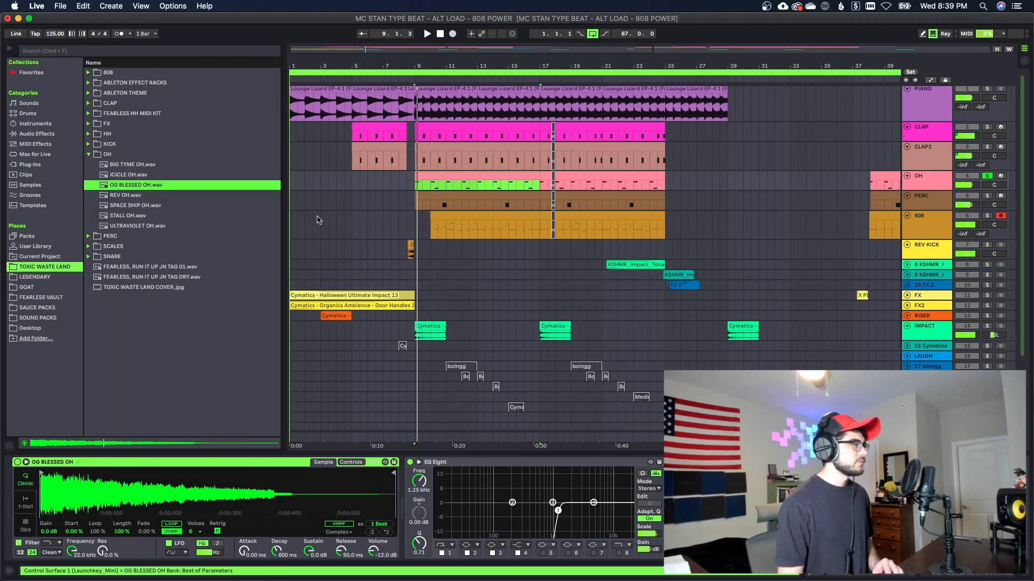
key("space")
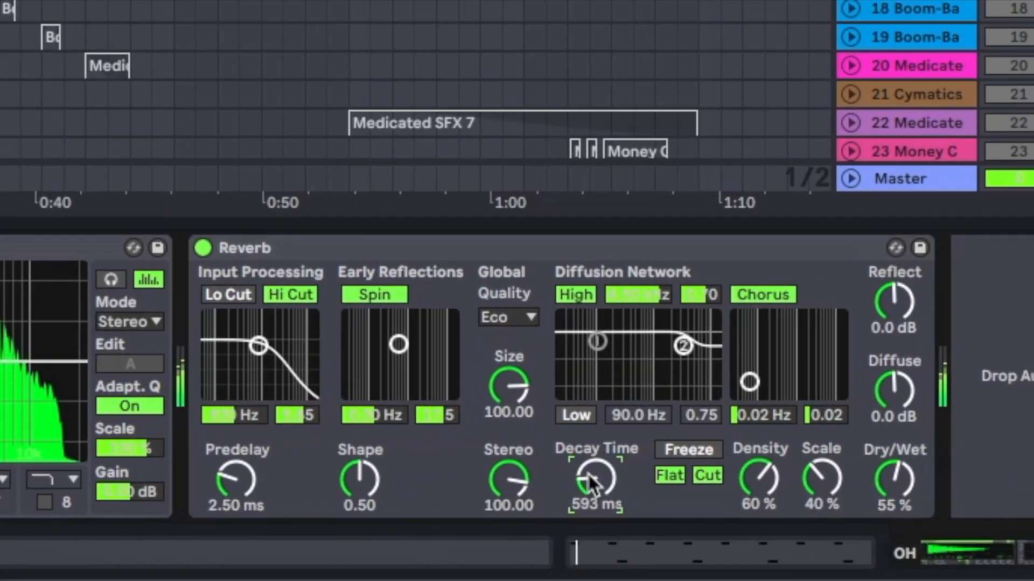
left_click_drag(624, 485, 624, 462)
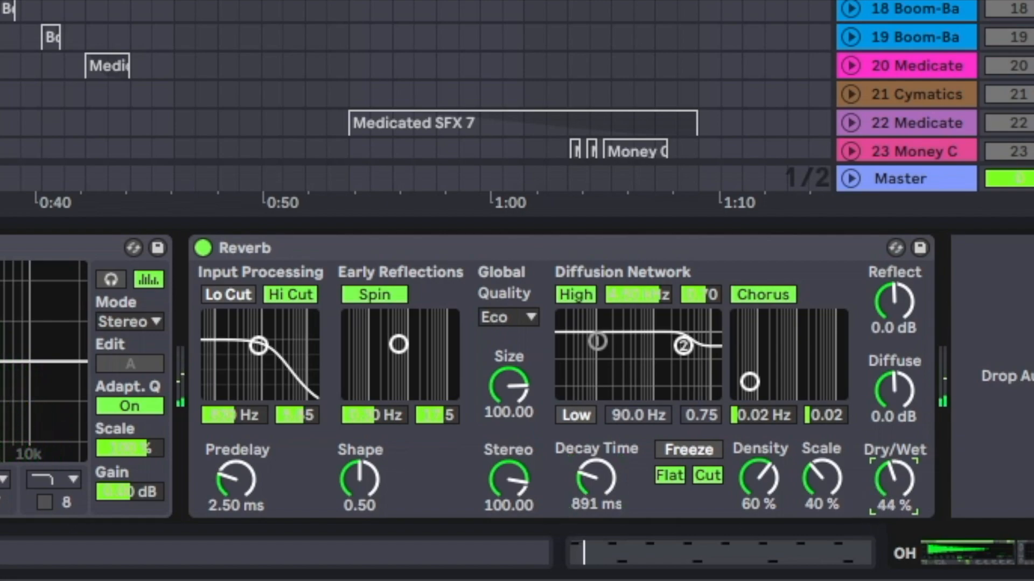
left_click_drag(893, 479, 894, 477)
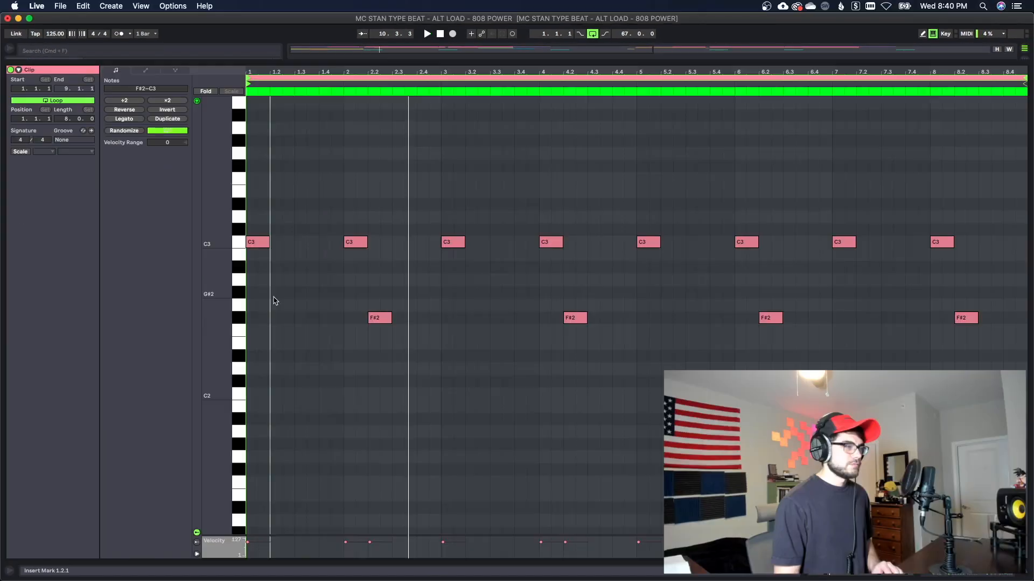
Delete all four F#2 notes from the open hat clip and play the remaining pattern
left_click_drag(274, 298, 969, 340)
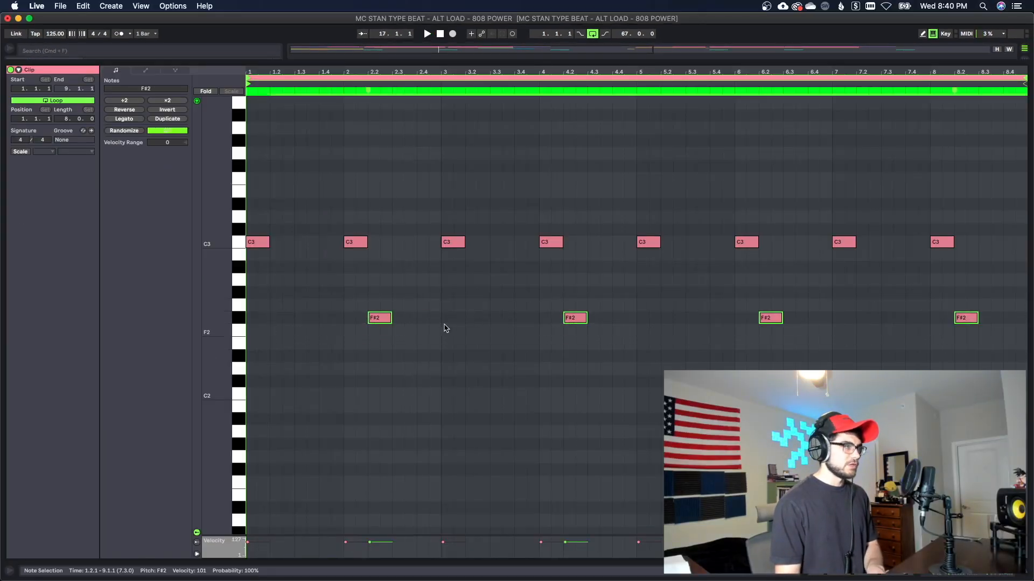
key("Delete")
key("space")
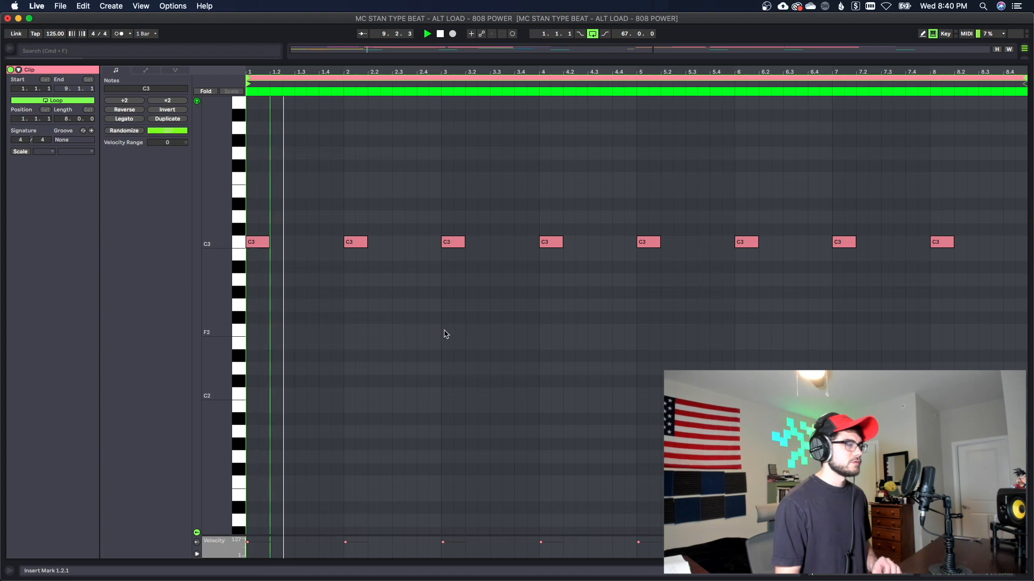
Thin out the open hat pattern by deleting the C3 notes in bars 2, 4, 6 and 8
left_click(358, 240)
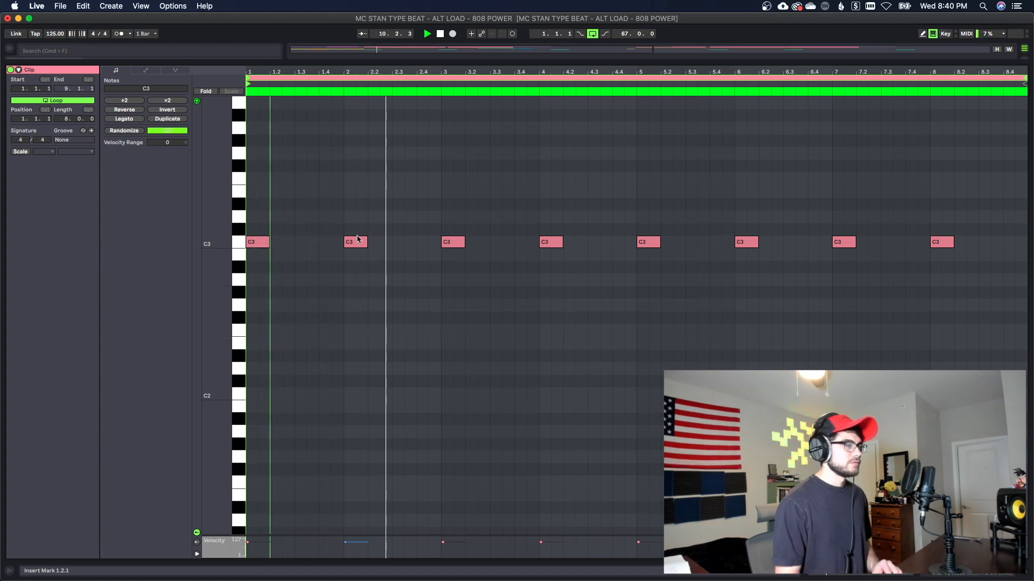
left_click(358, 240)
key("space")
key("Delete")
left_click_drag(513, 215, 590, 215)
key("Delete")
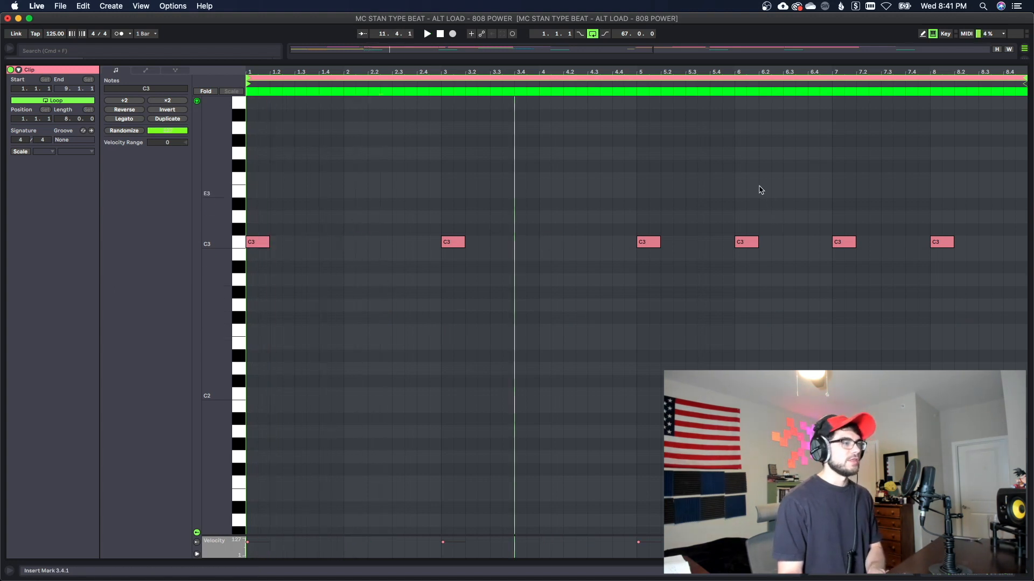
left_click(746, 242)
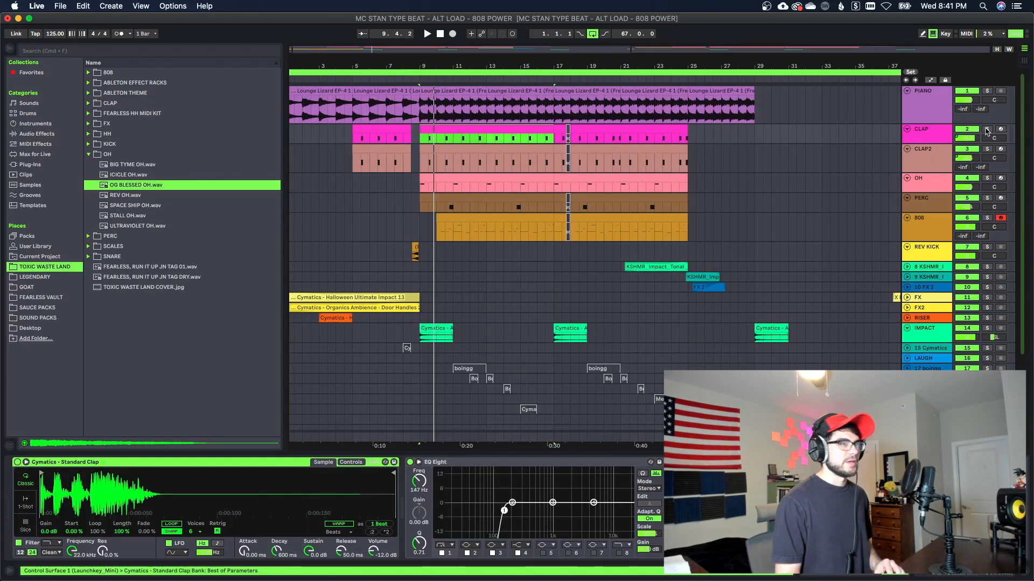
Solo the CLAP track and remove the Reverb device from both the CLAP and CLAP2 tracks
left_click(988, 130)
left_click(930, 142)
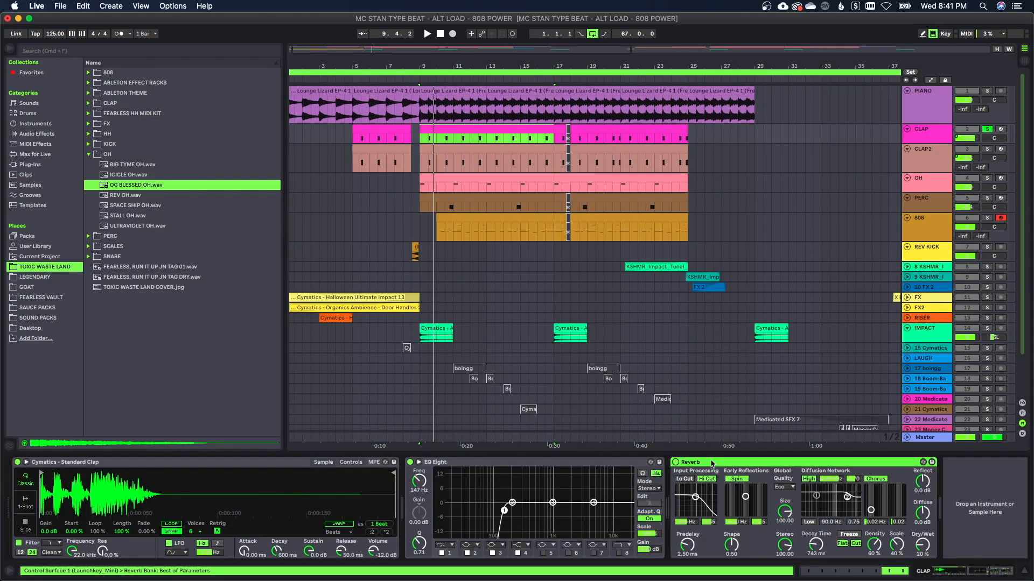
key("Delete")
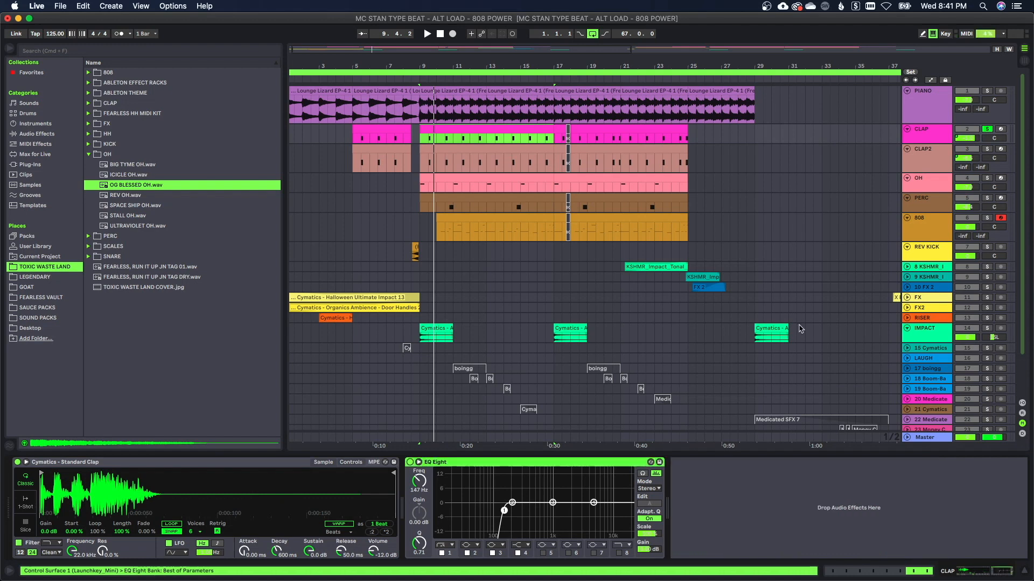
left_click(920, 155)
left_click(767, 460)
key("Delete")
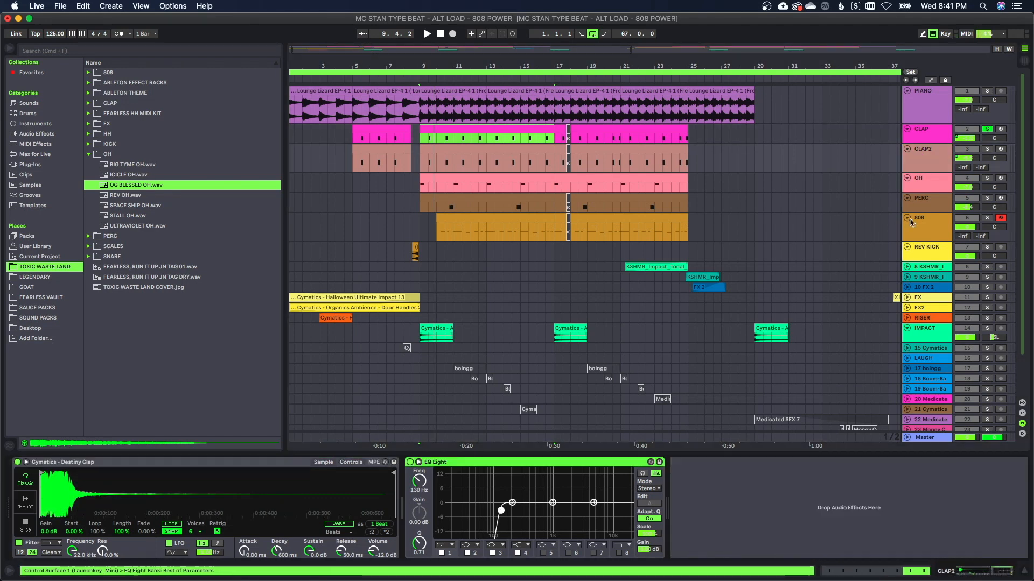
left_click(941, 133)
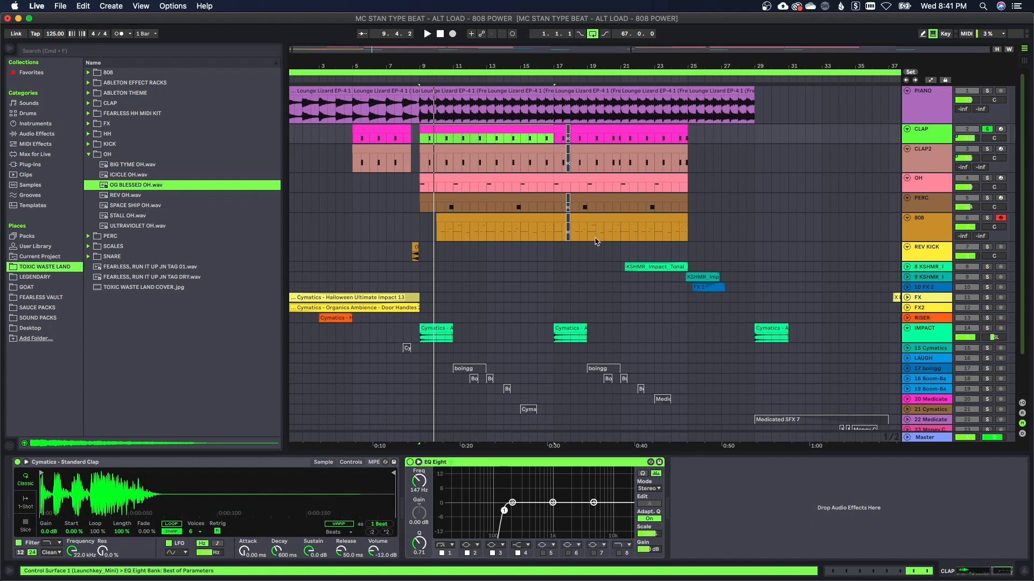
Replace the CLAP2 track's sample with CLASSICO SNARE.wav from the TOXIC WASTE LAND kit and listen to it in the beat
key("Tab")
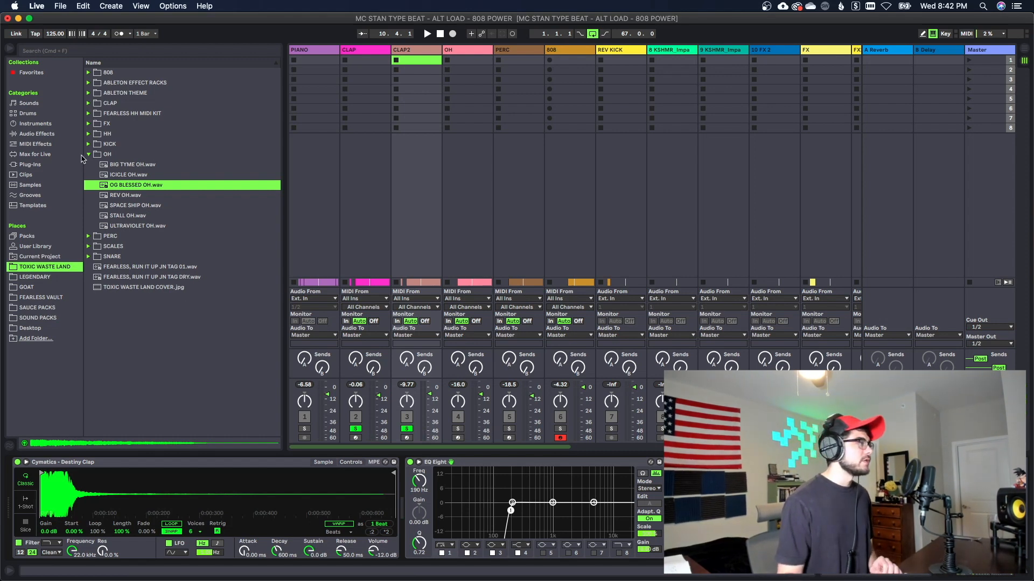
key("Left")
left_click(89, 185)
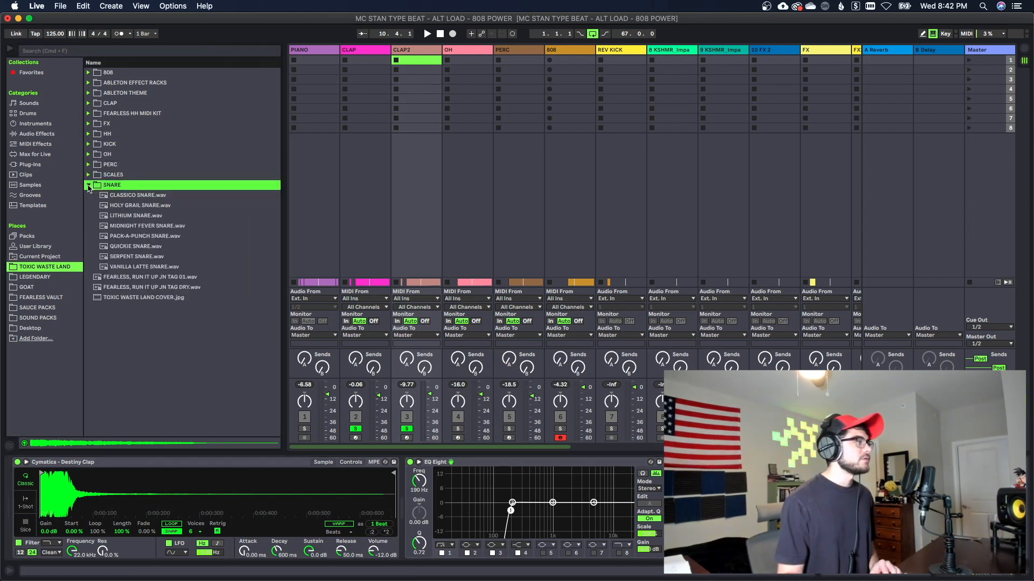
double_click(138, 195)
key("space")
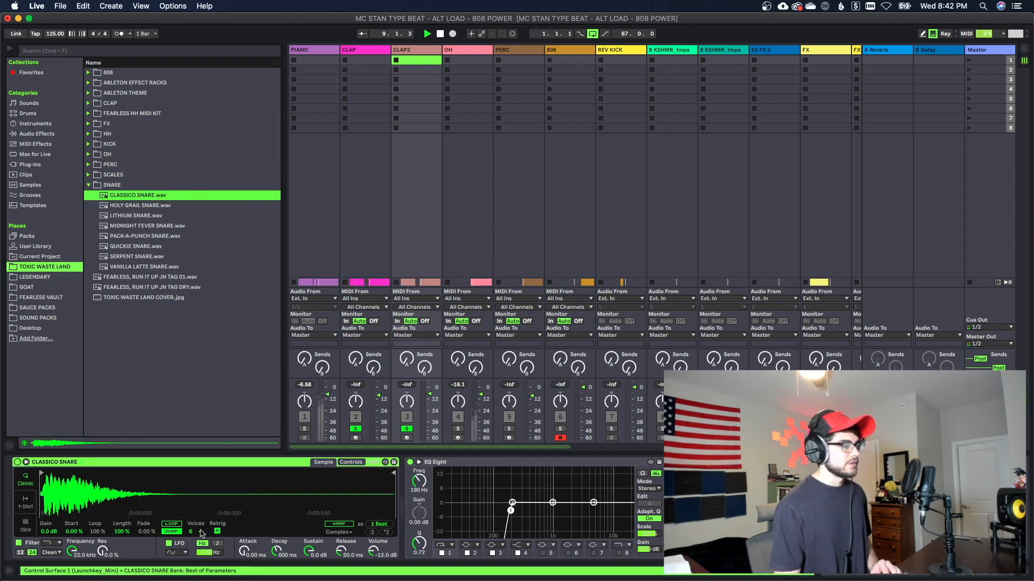
key("super+z")
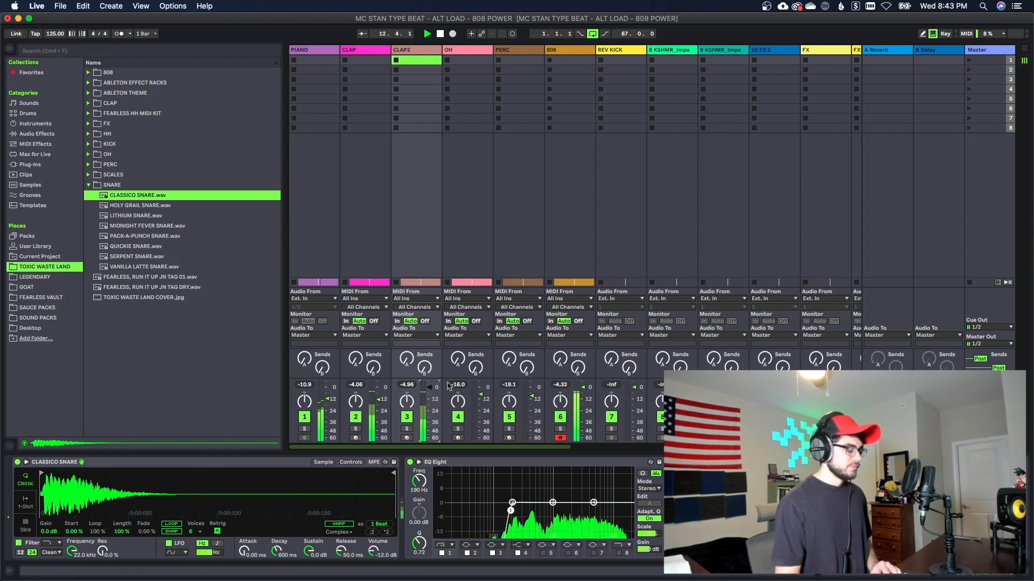
key("Tab")
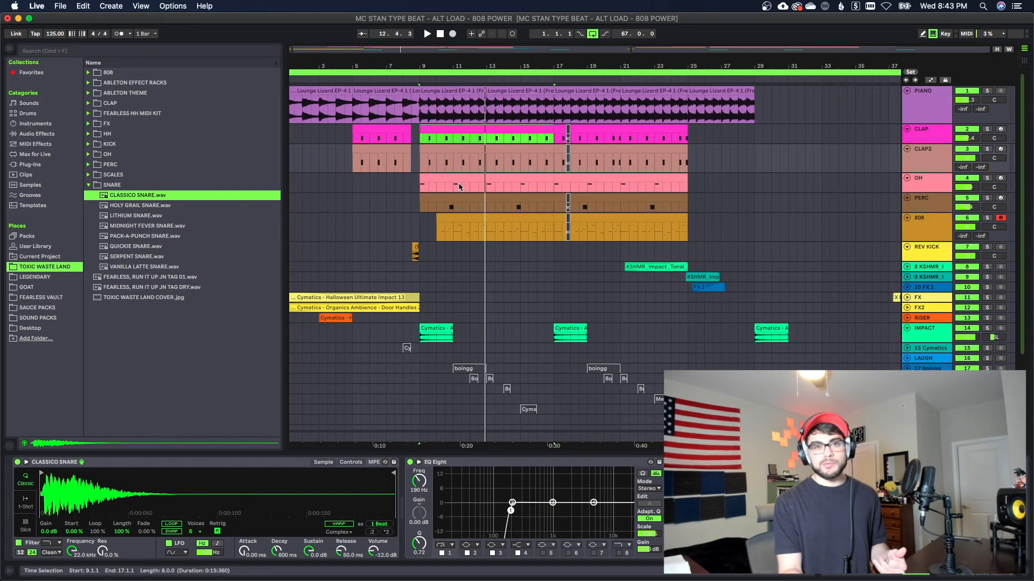
Set the random pan amount of the PERC track's Temple Impact sampler to 0.0%
left_click(485, 218)
key("space")
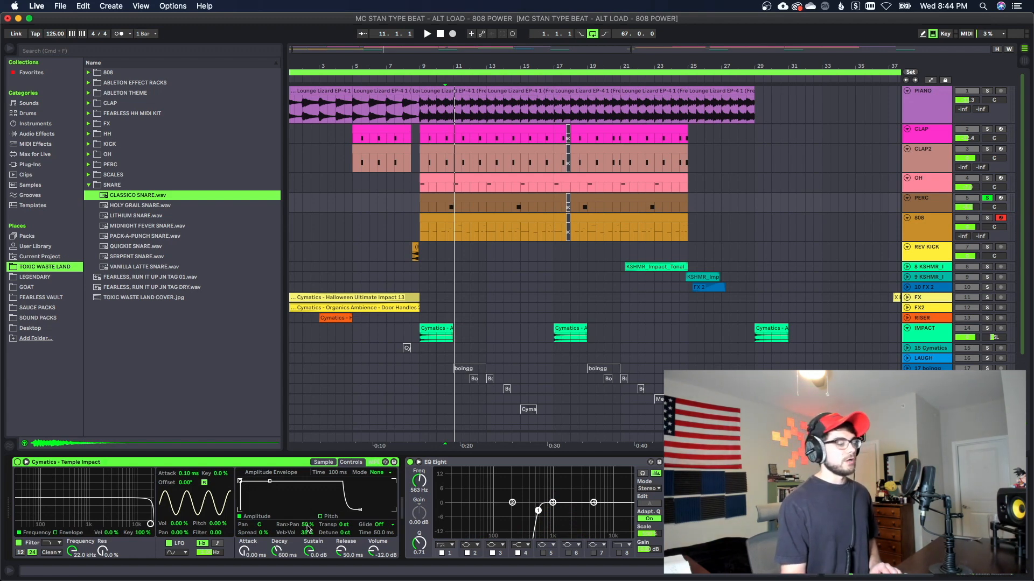
left_click_drag(307, 525, 307, 563)
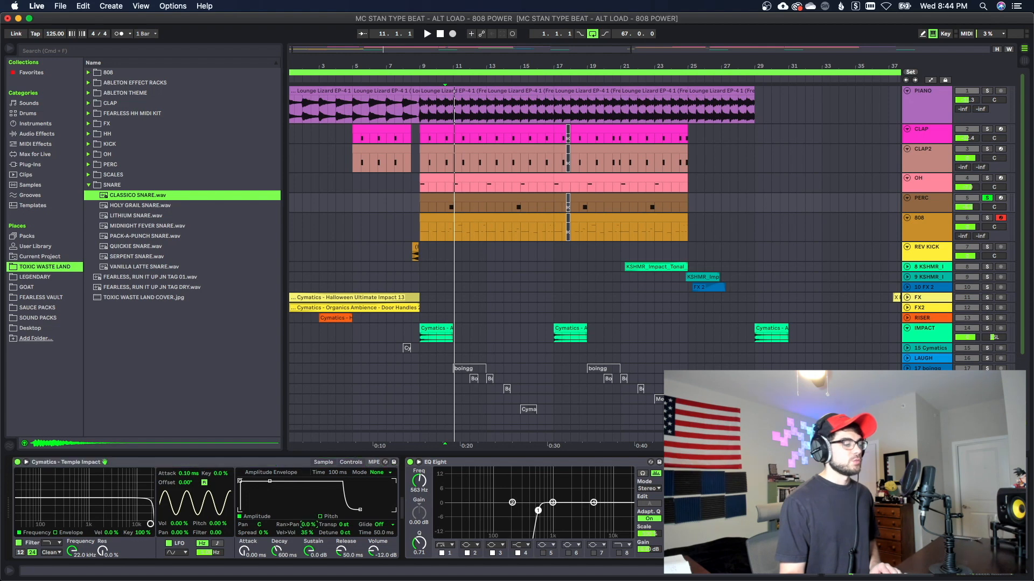
left_click(324, 462)
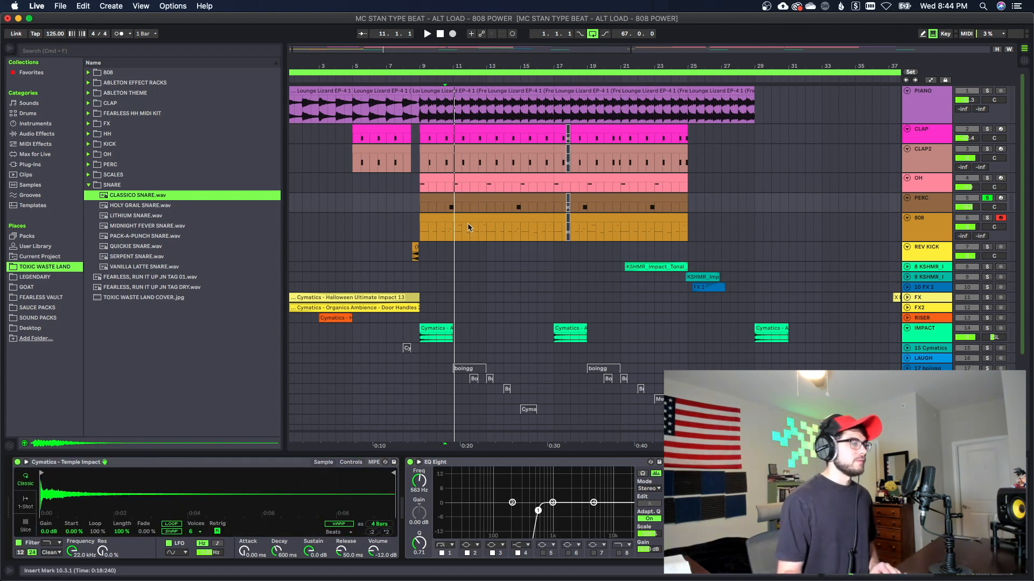
left_click(450, 199)
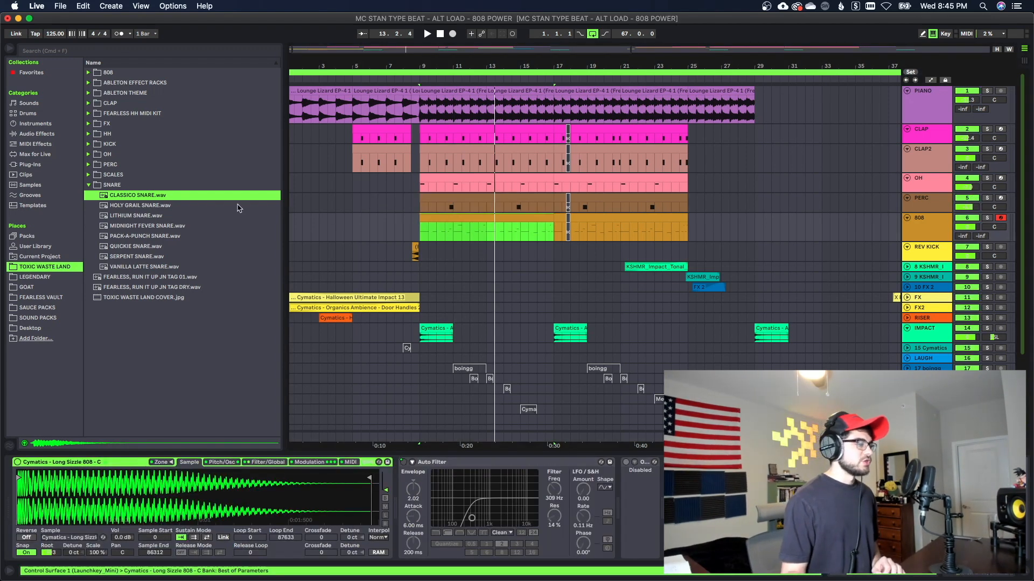
Strip the Auto Filter and the disabled effect after it from the 808 track and replace its instrument with 67808.wav from the TOXIC WASTE LAND kit
left_click(510, 468)
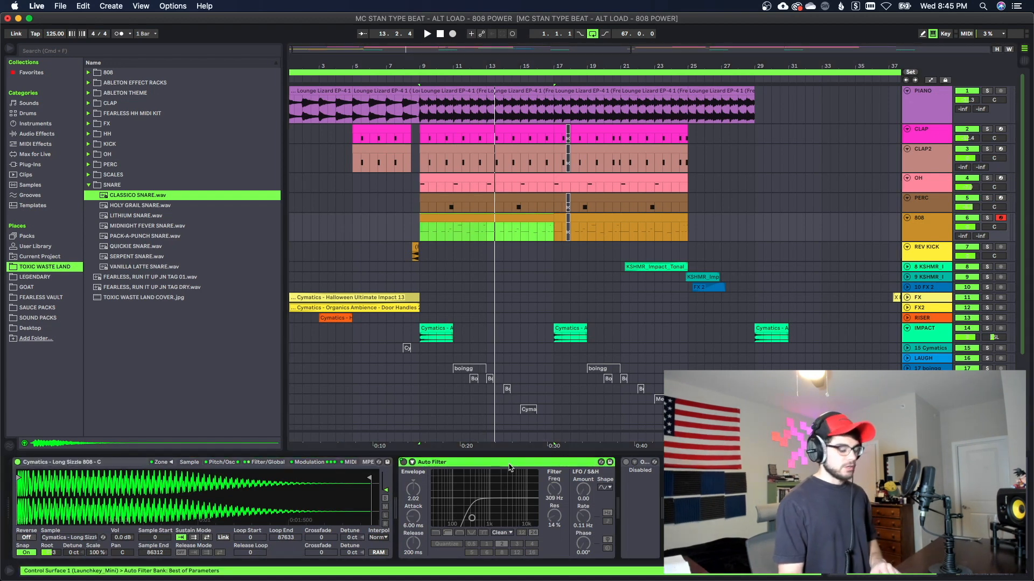
key("Delete")
left_click(423, 462)
key("Delete")
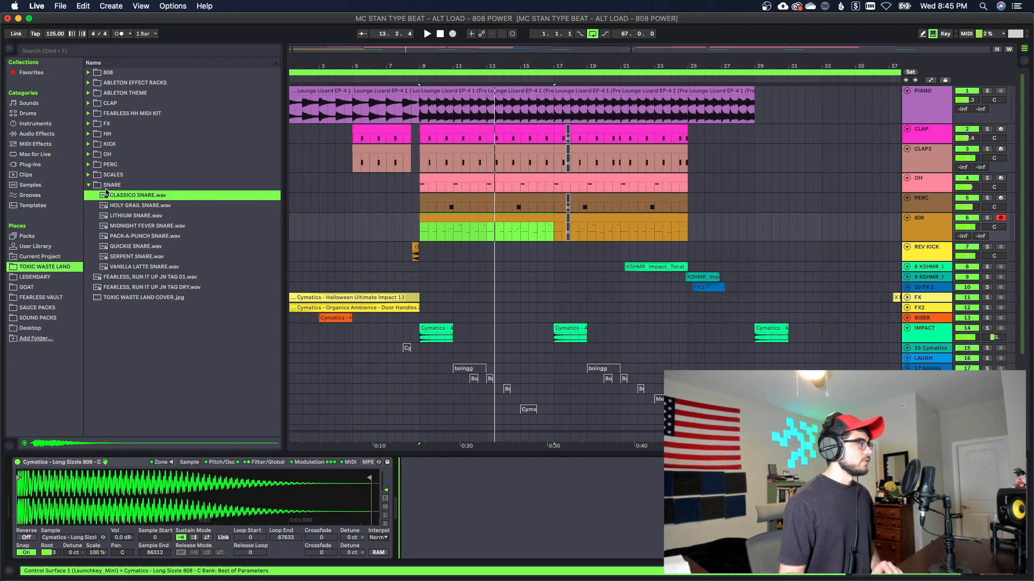
left_click(90, 154)
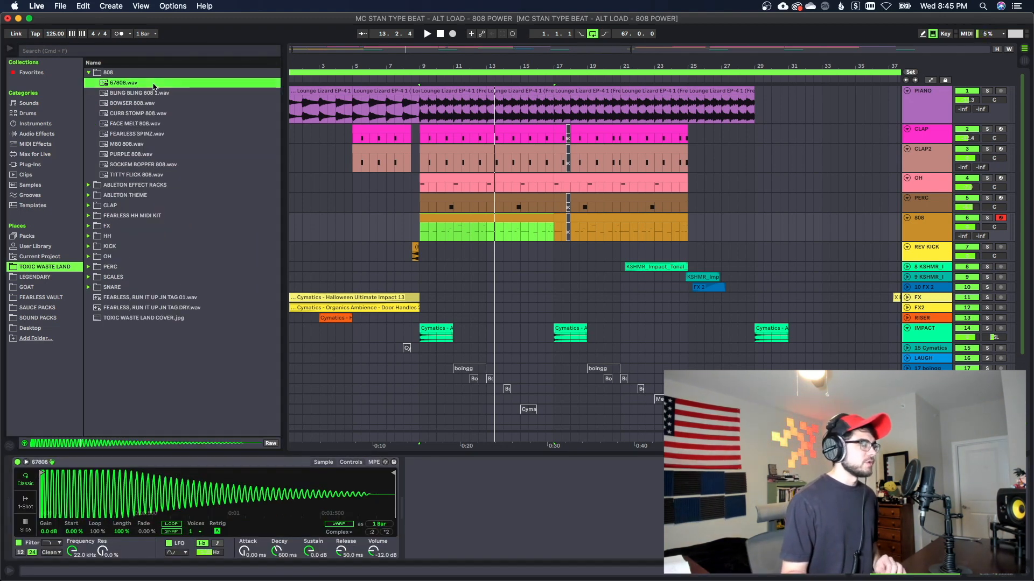
Open the first 808 clip and apply Legato to all its notes
double_click(434, 218)
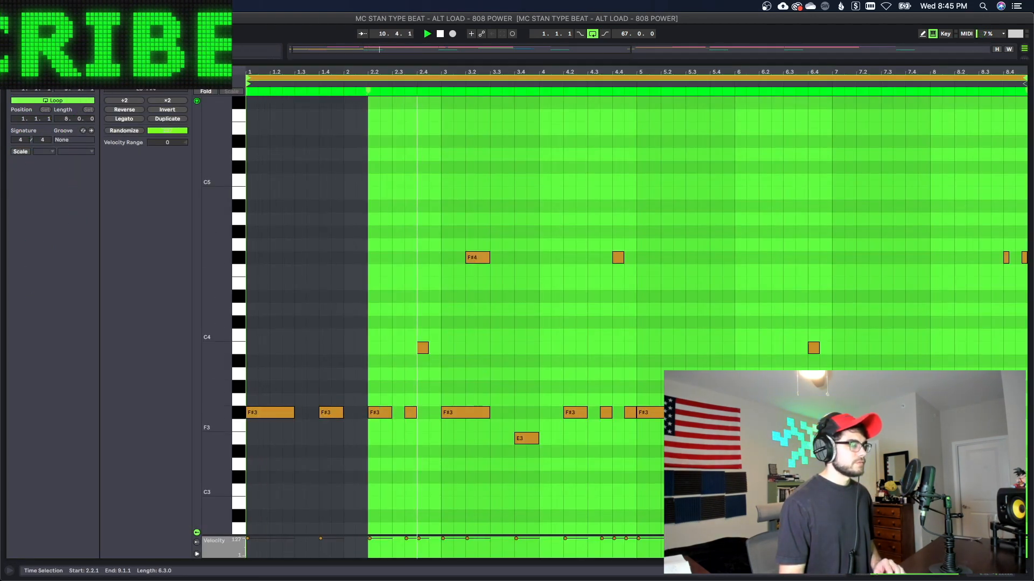
left_click(458, 439)
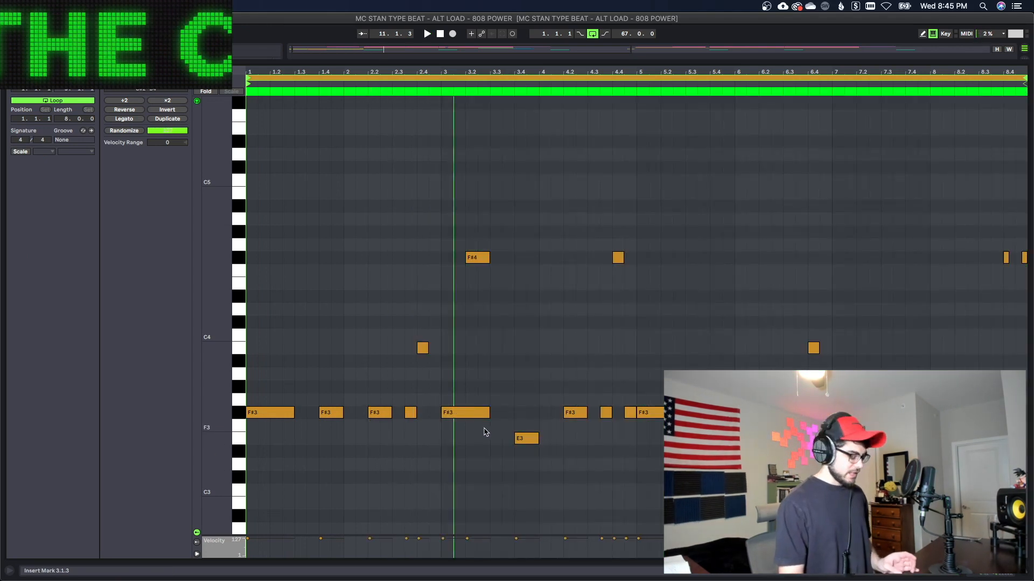
key("super+a")
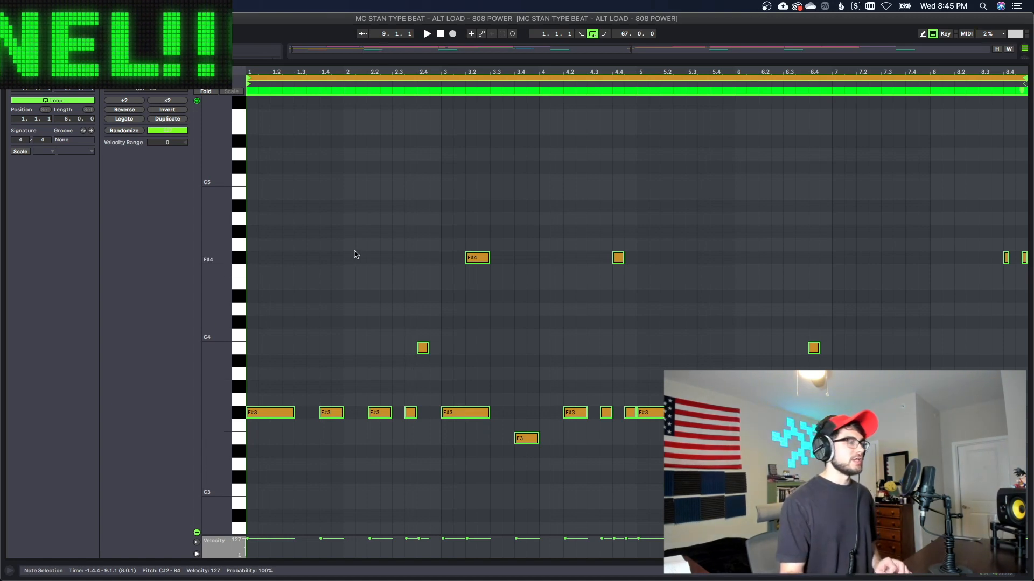
left_click(118, 119)
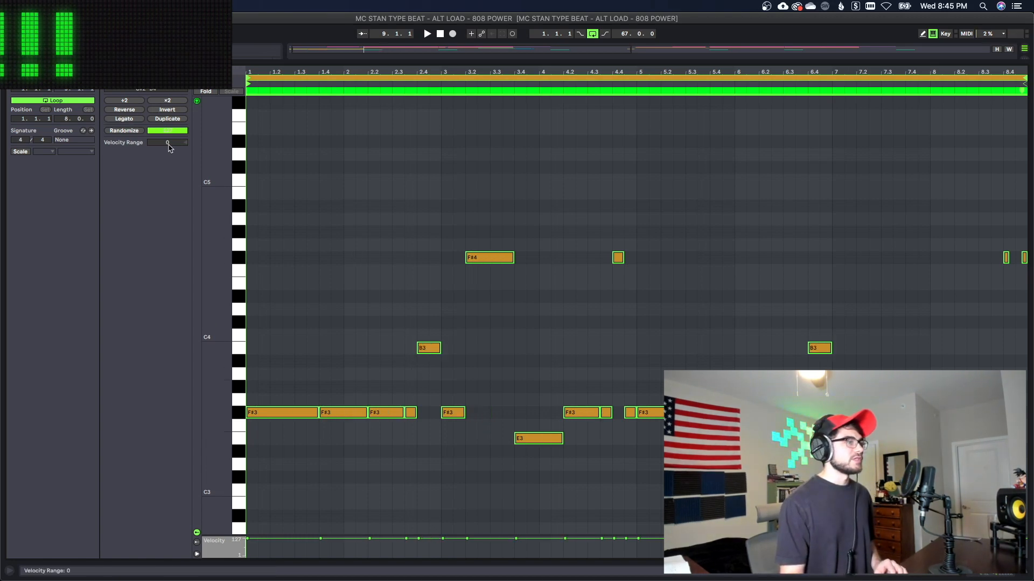
left_click(496, 320)
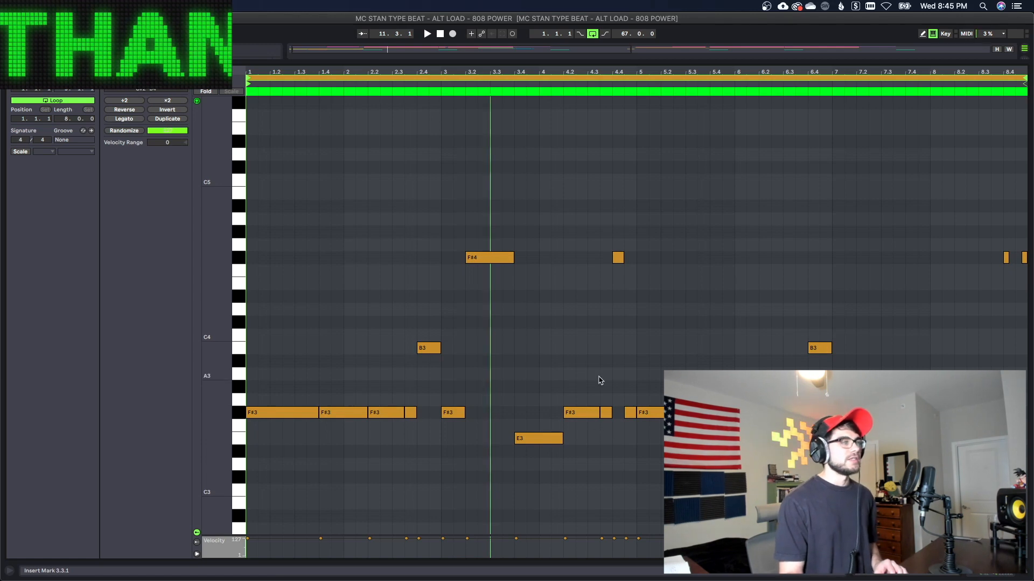
key("super+a")
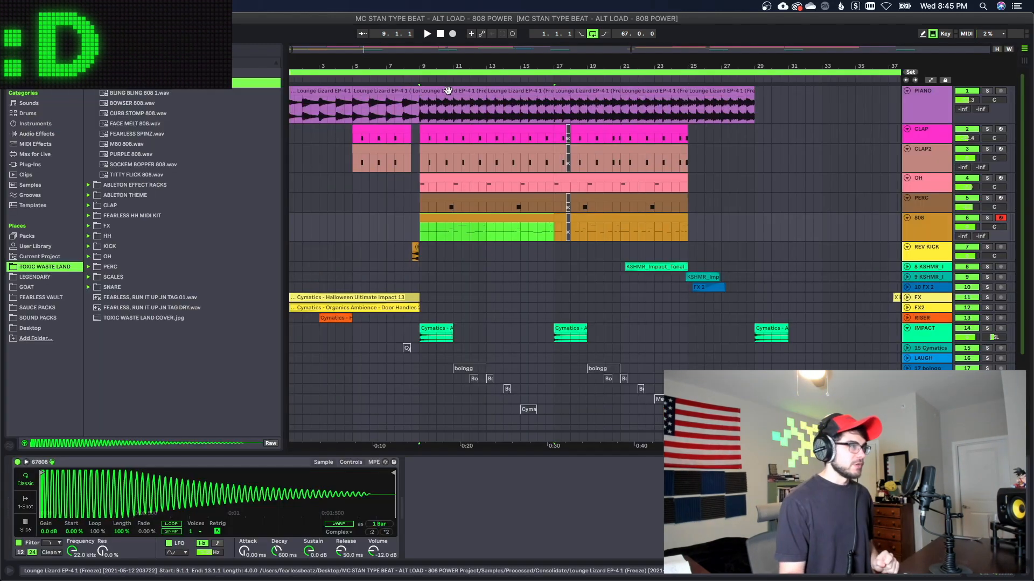
Convert the piano clip at bar 9 to MIDI on the 808 track at bar 5, inspect its notes, and delete the converted clip
left_click(449, 90)
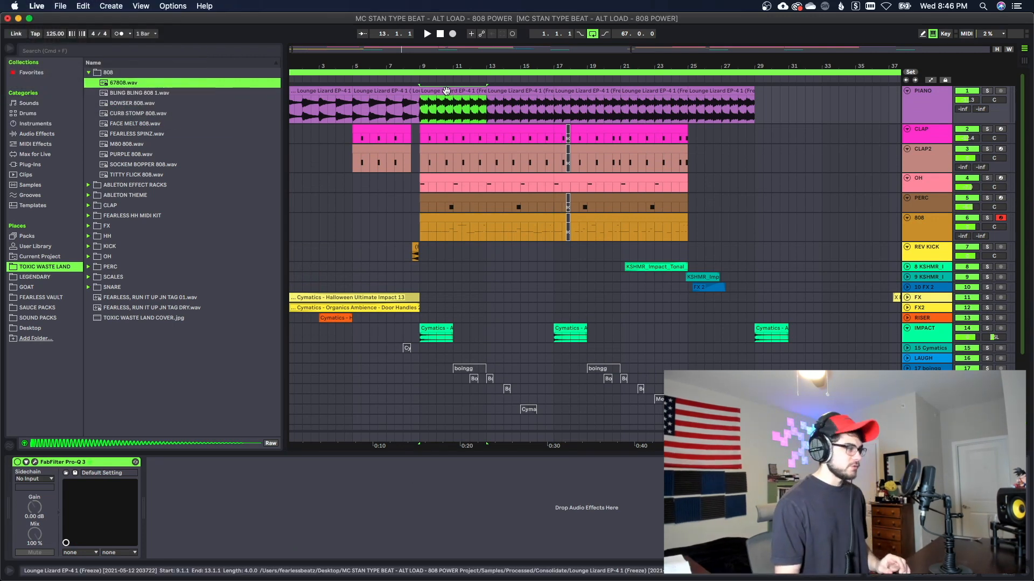
left_click_drag(446, 91, 382, 228)
left_click(488, 308)
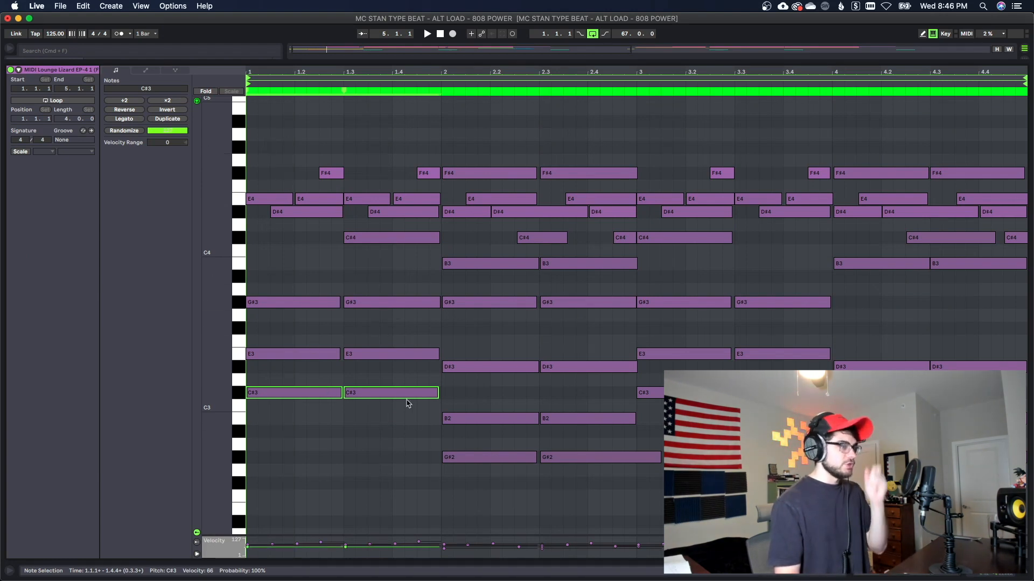
left_click_drag(255, 144, 584, 377)
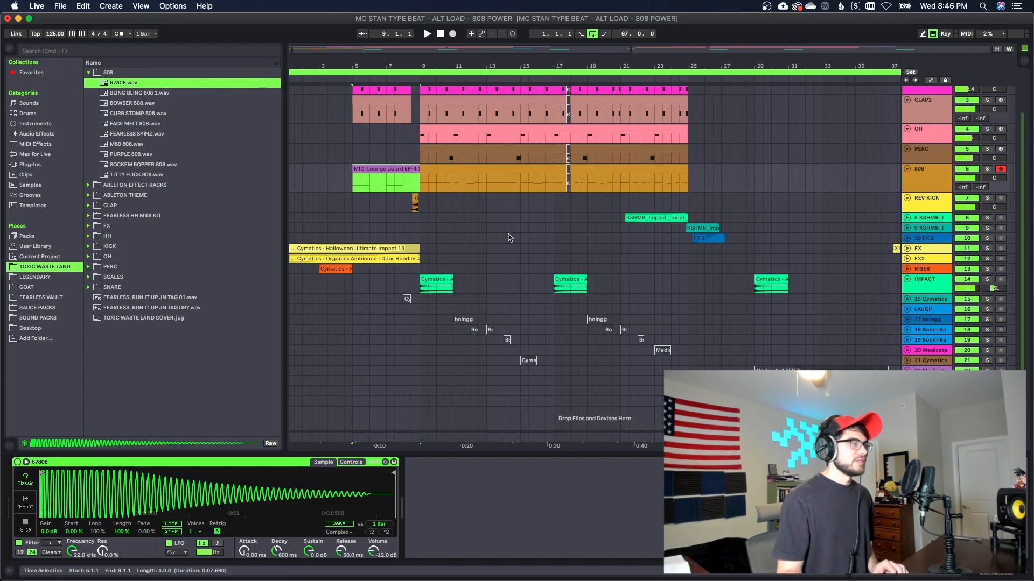
left_click(385, 169)
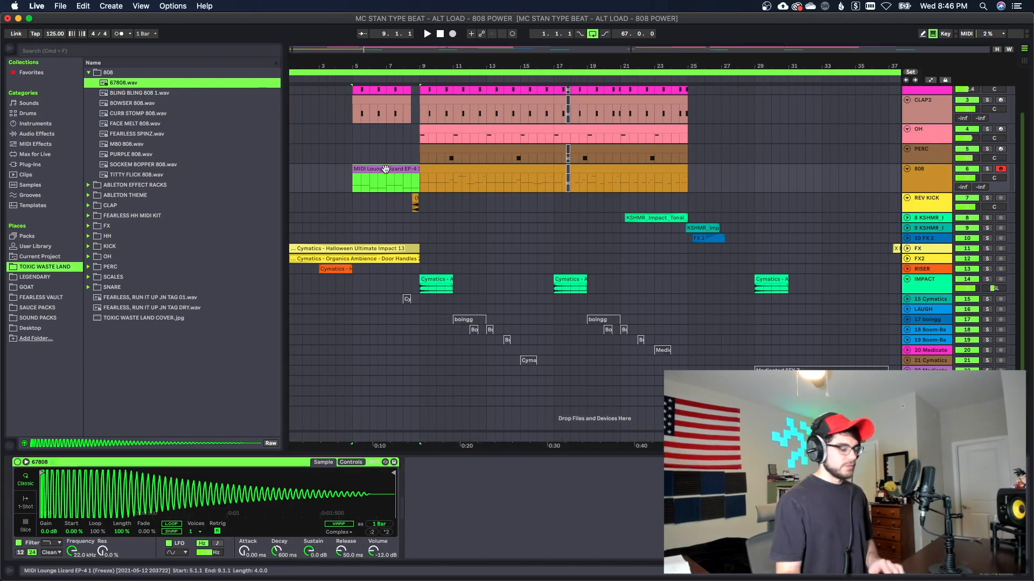
key("Delete")
Transpose the F#3 notes from beat 1.4 to bar 3 of the first 808 clip down to C#3
double_click(457, 170)
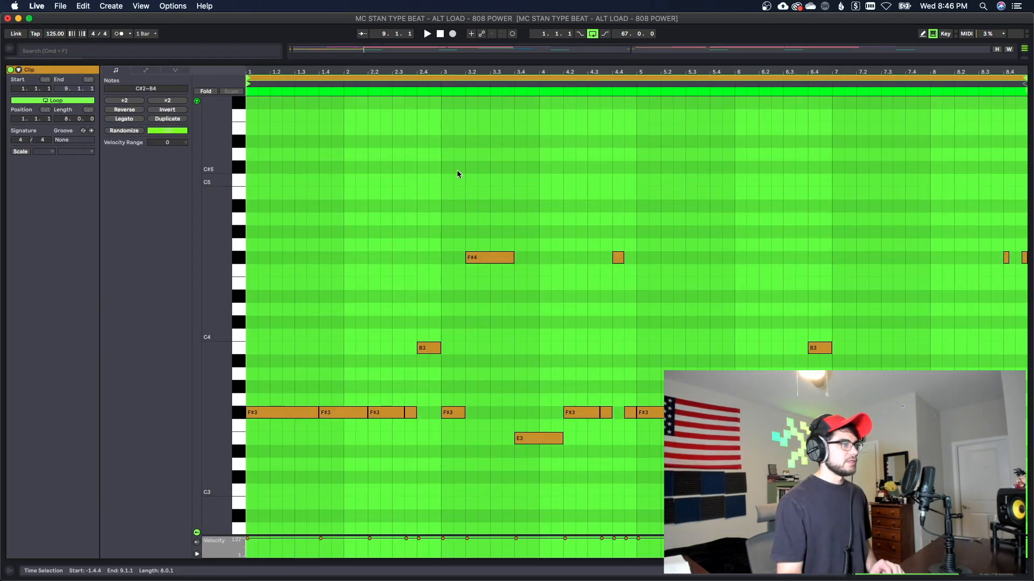
left_click(249, 335)
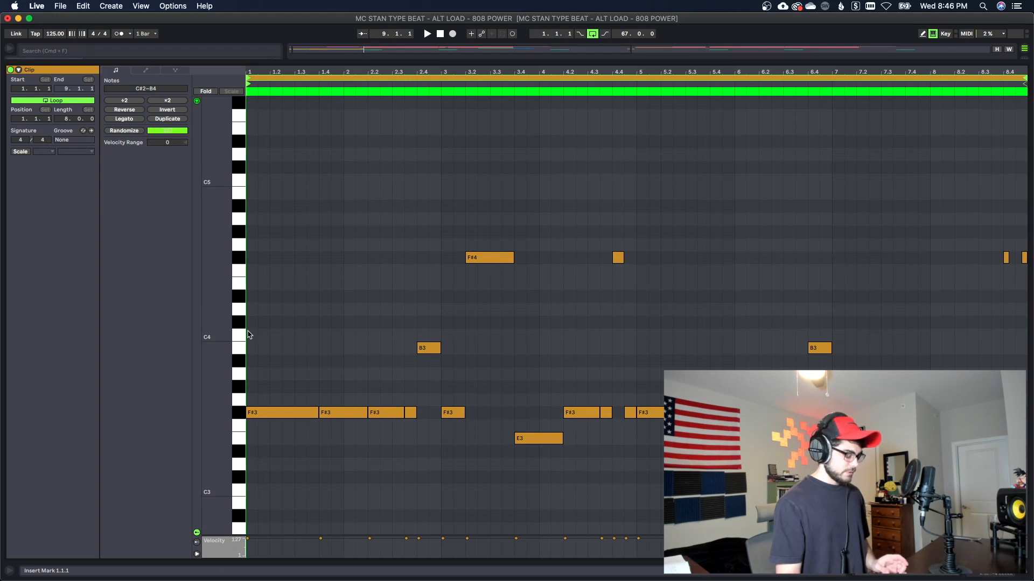
left_click_drag(337, 343, 440, 409)
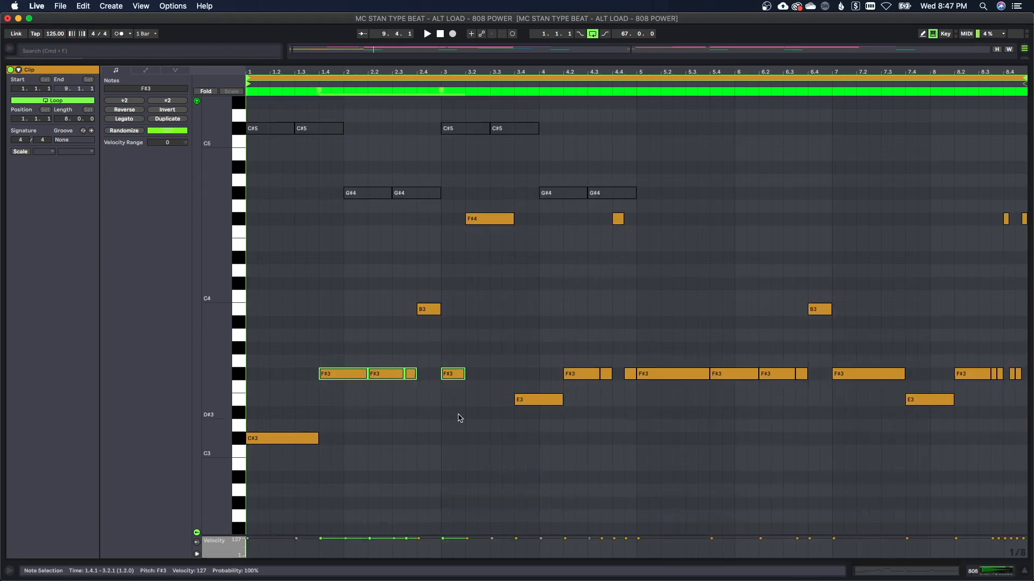
key("Down")
key("Down")
key("Down")
key("Down")
key("Down")
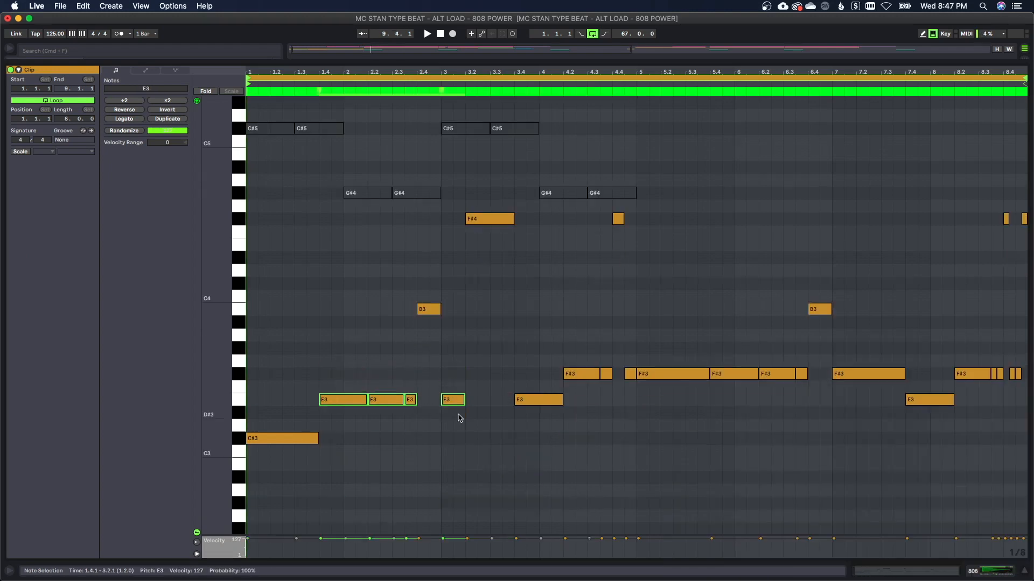
Remove the B3 note at the end of bar 2 in the 808 clip, rebuild that bar with two G#3 notes, and play it
left_click(429, 310)
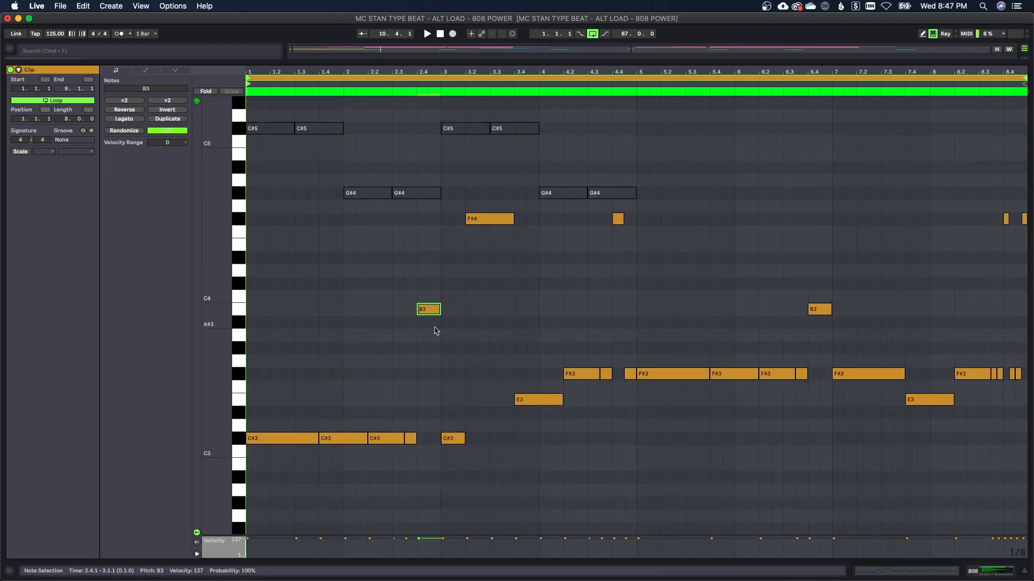
double_click(433, 311)
key("space")
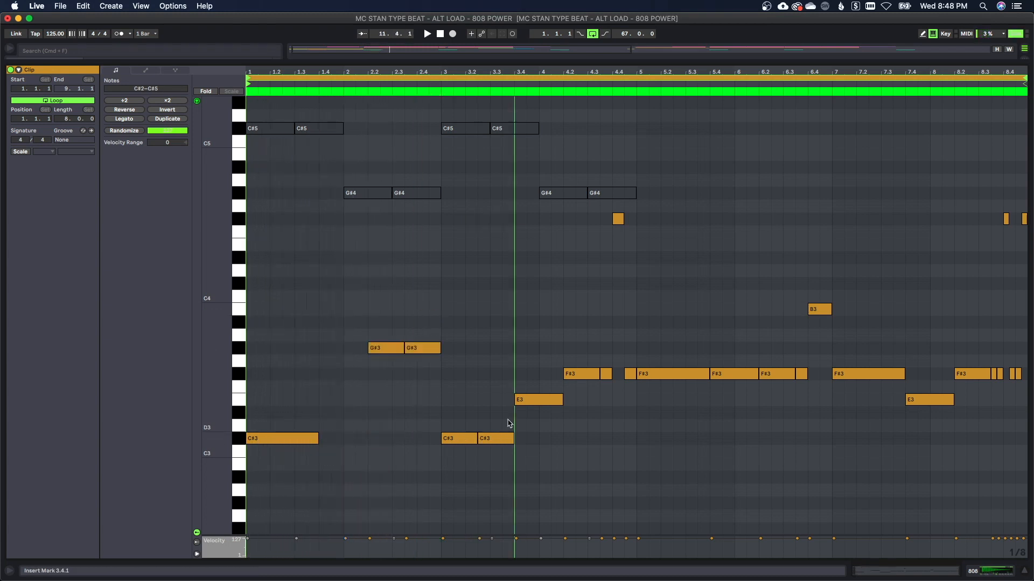
Duplicate the short C#3 note to beat 3.4 of the 808 clip and delete the overlapping E3 and following F#3 notes
key("super+d")
key("super+d")
key("space")
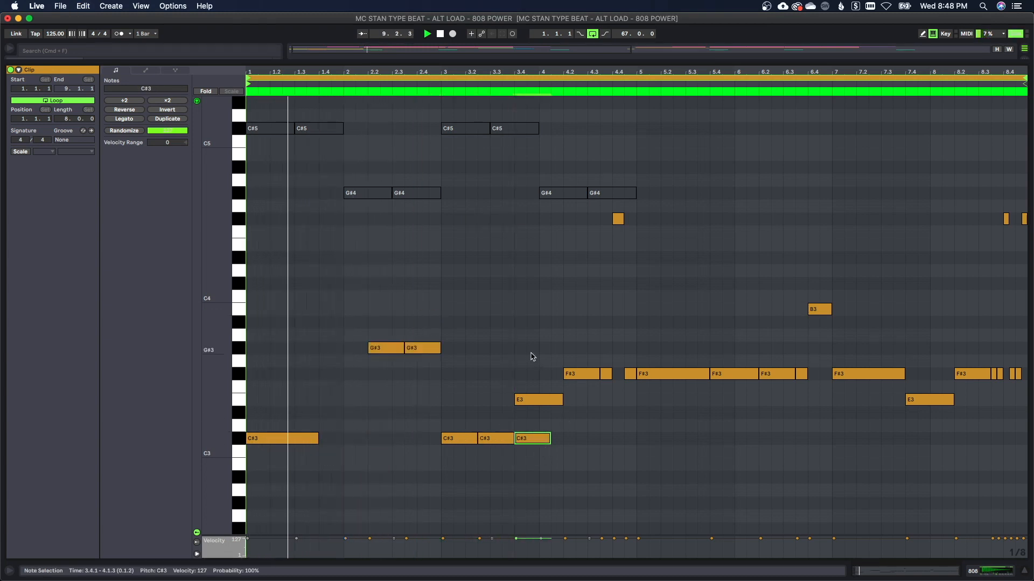
left_click_drag(528, 349, 606, 409)
key("Delete")
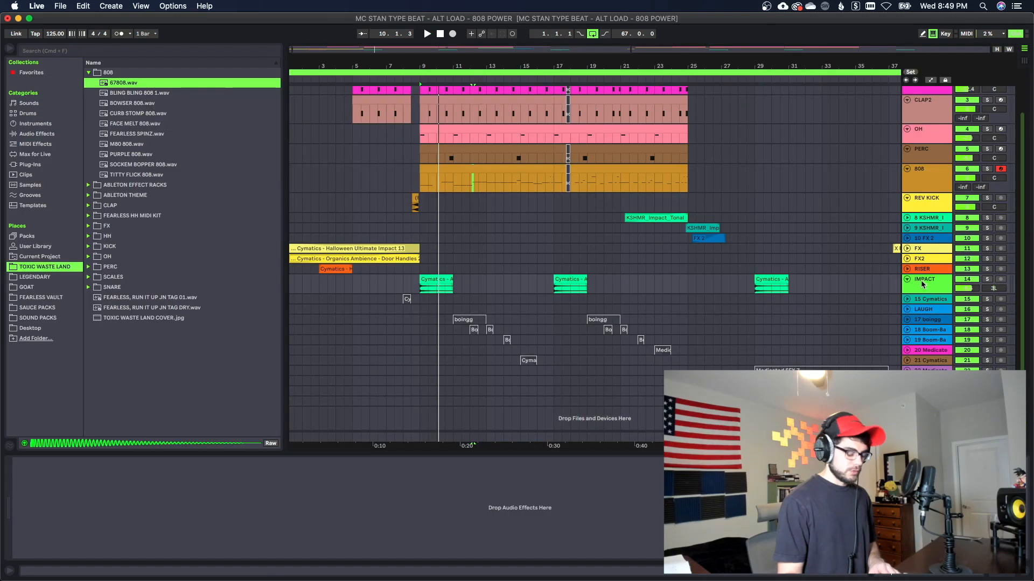
Delete the IMPACT track and return to editing the first 808 clip
key("Delete")
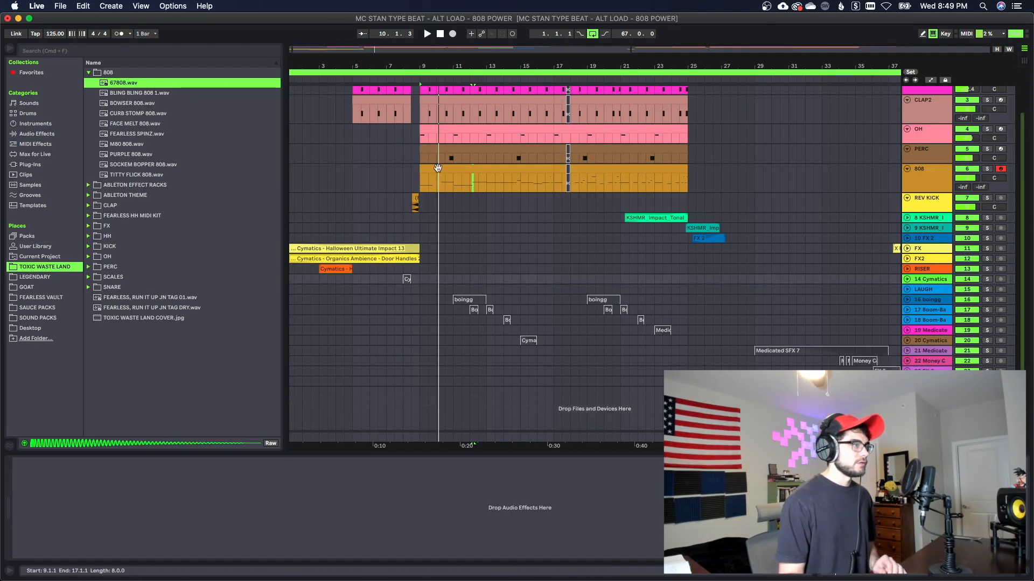
left_click(474, 175)
key("Tab")
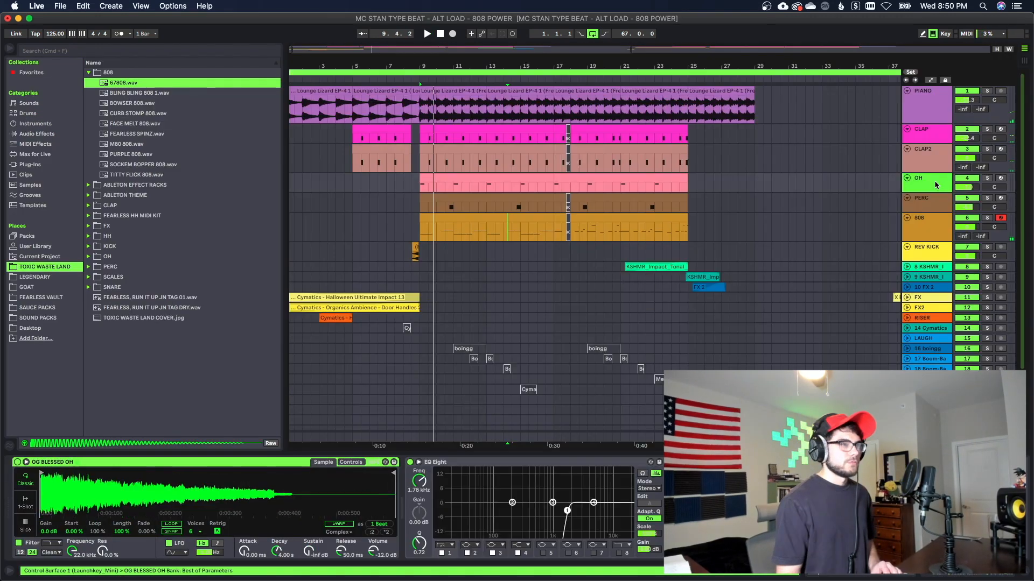
Insert a MIDI track below OH with an eight-bar clip of eighth-note C3 hi-hats at velocities between 74 and 100, and play it
key("super+shift+t")
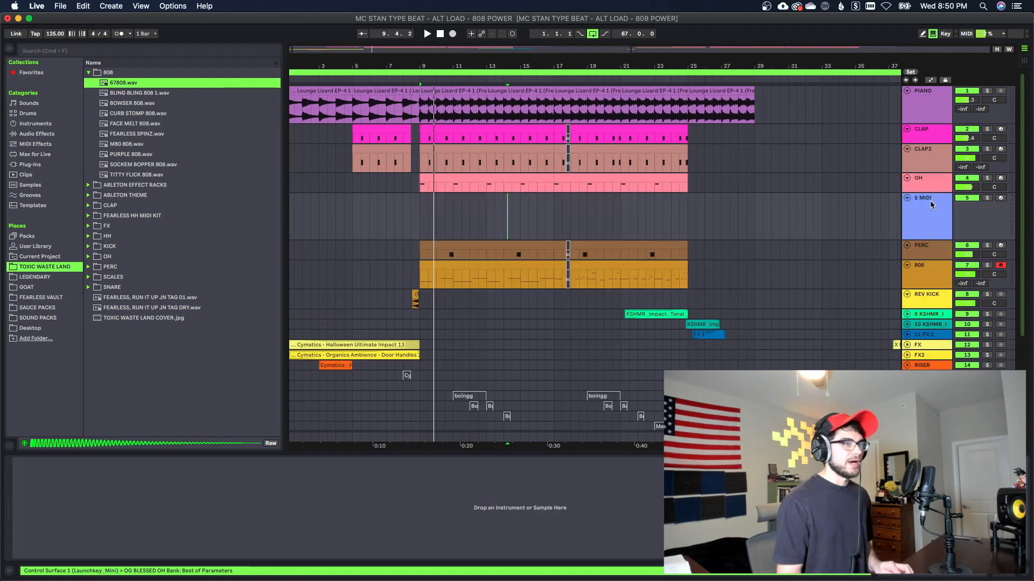
left_click_drag(420, 216, 558, 209)
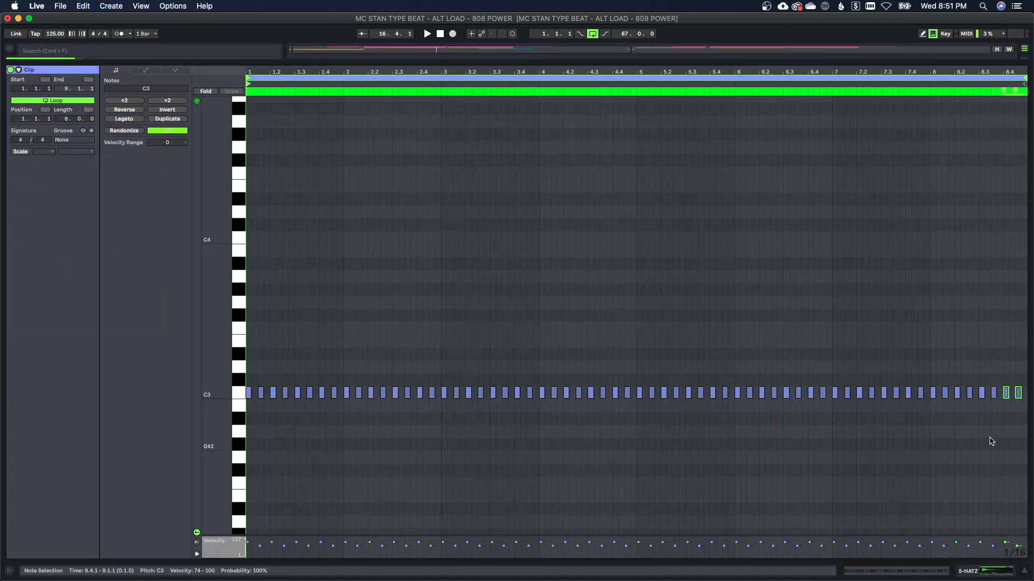
key("space")
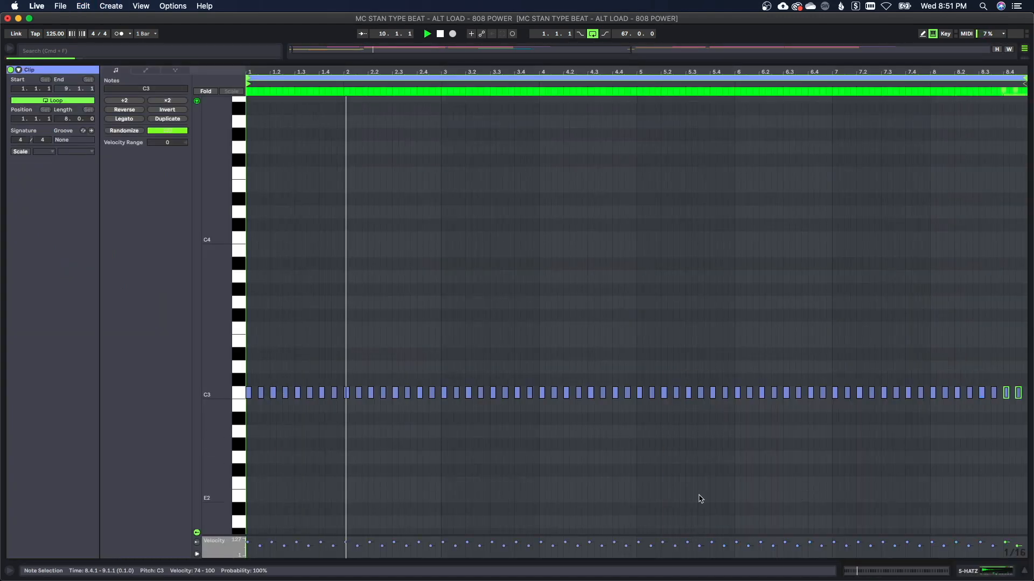
Replace the hi-hat track's HATZ sample with HIGH AF HH.wav from the TOXIC WASTE LAND kit and open its voice count setting
left_click(968, 570)
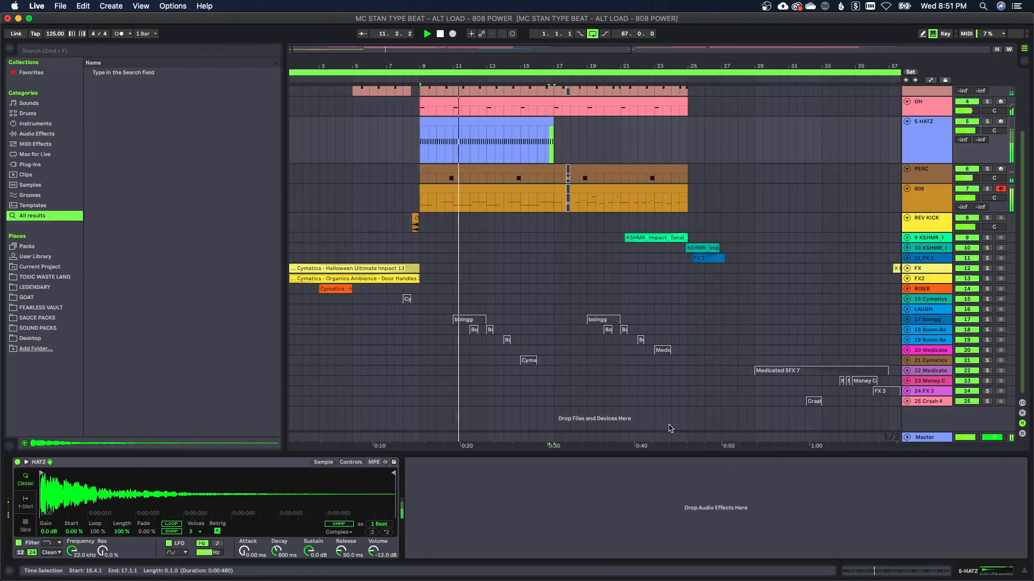
left_click(32, 279)
double_click(111, 196)
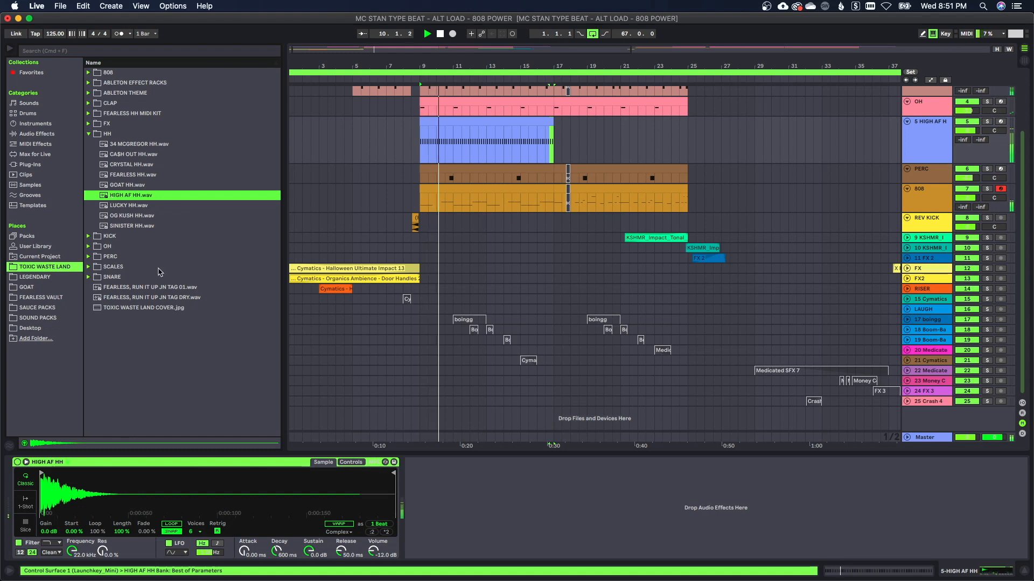
left_click(194, 532)
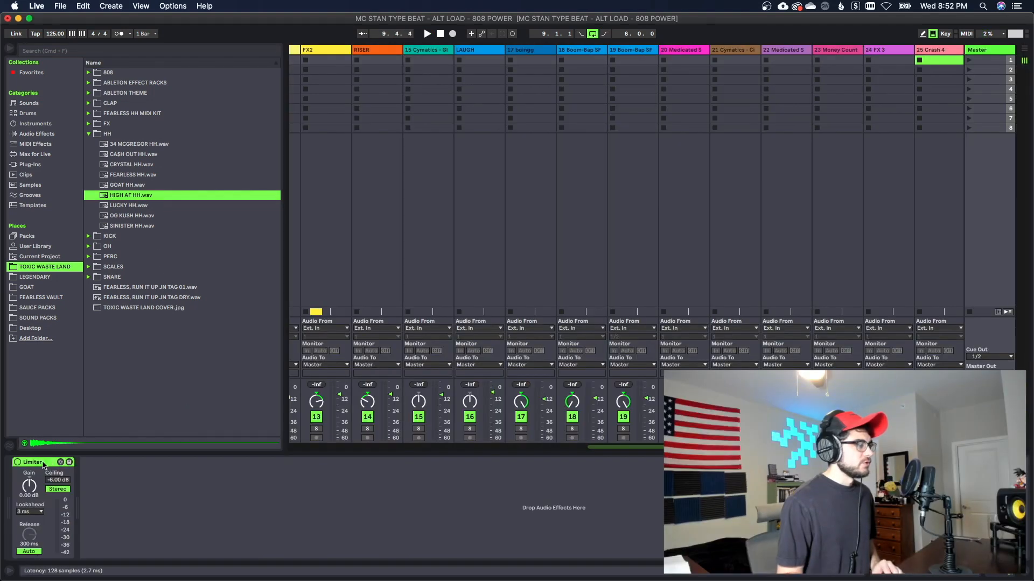
Remove the Limiter device from the Master track
left_click(43, 464)
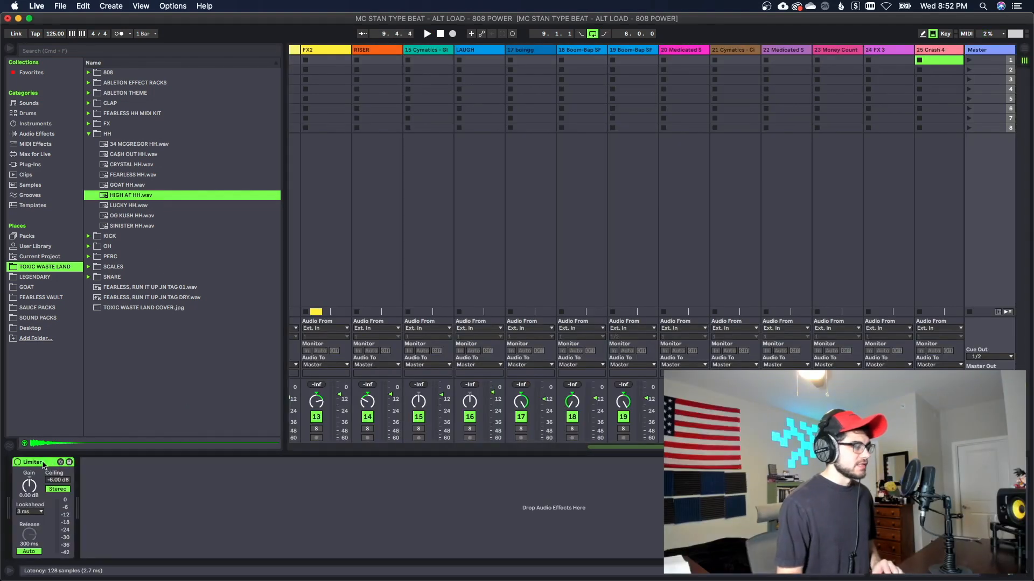
key("Delete")
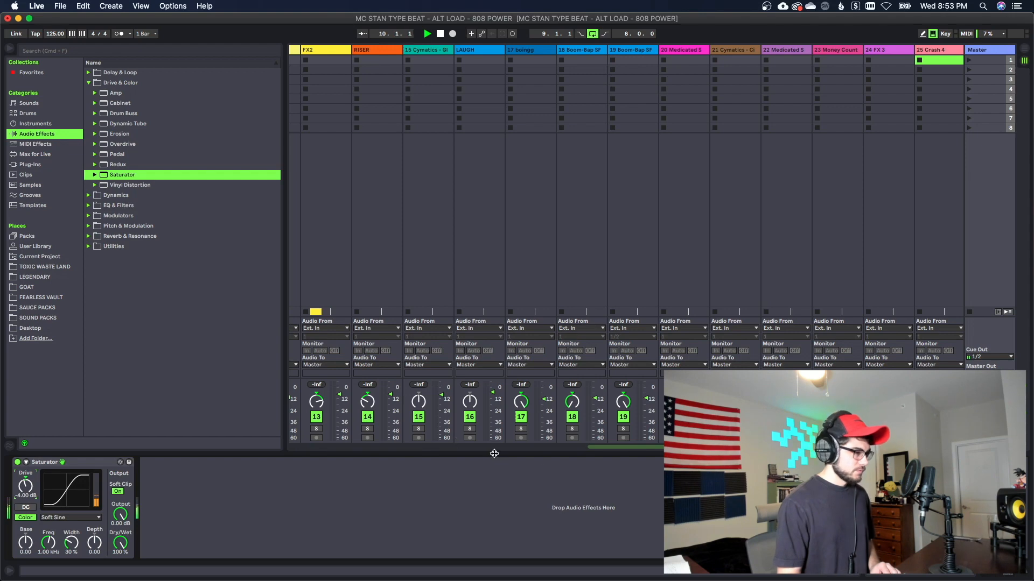
Reset the gain of the PIANO clip starting at bar 9 to 0.00 dB, transpose it up 12 semitones and play it
left_click_drag(611, 450, 362, 466)
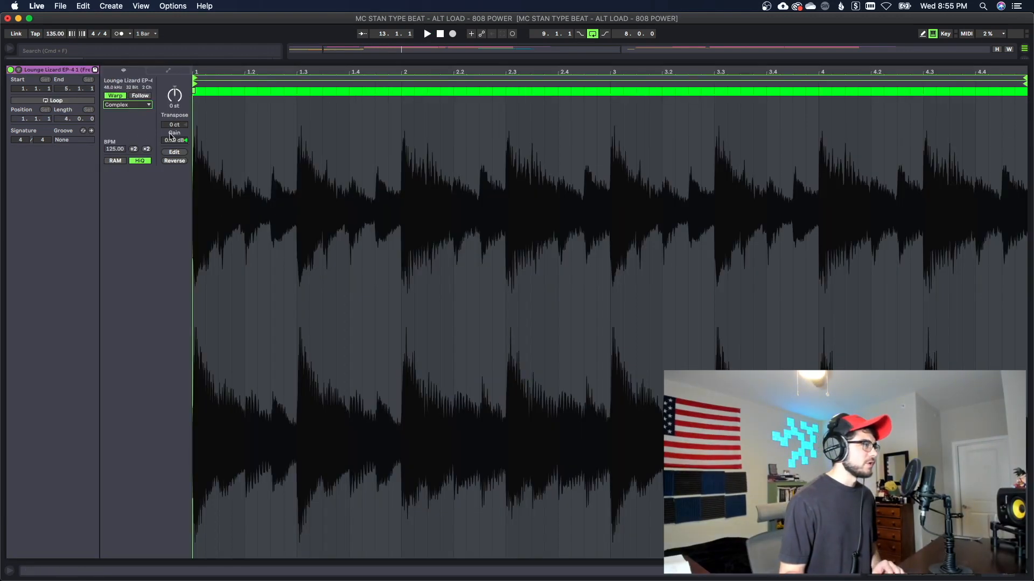
double_click(174, 141)
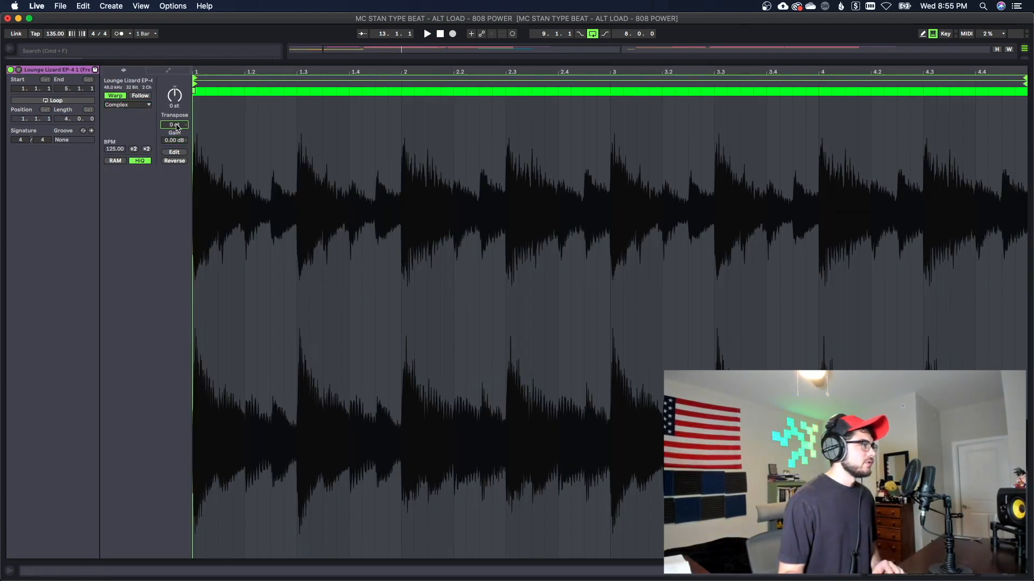
left_click(178, 100)
type("12")
key("Return")
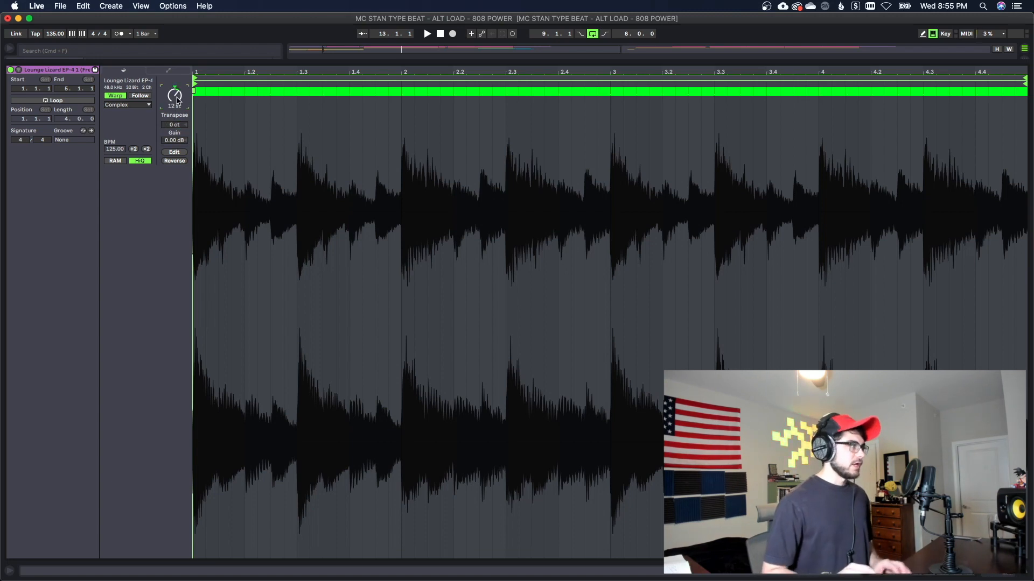
key("space")
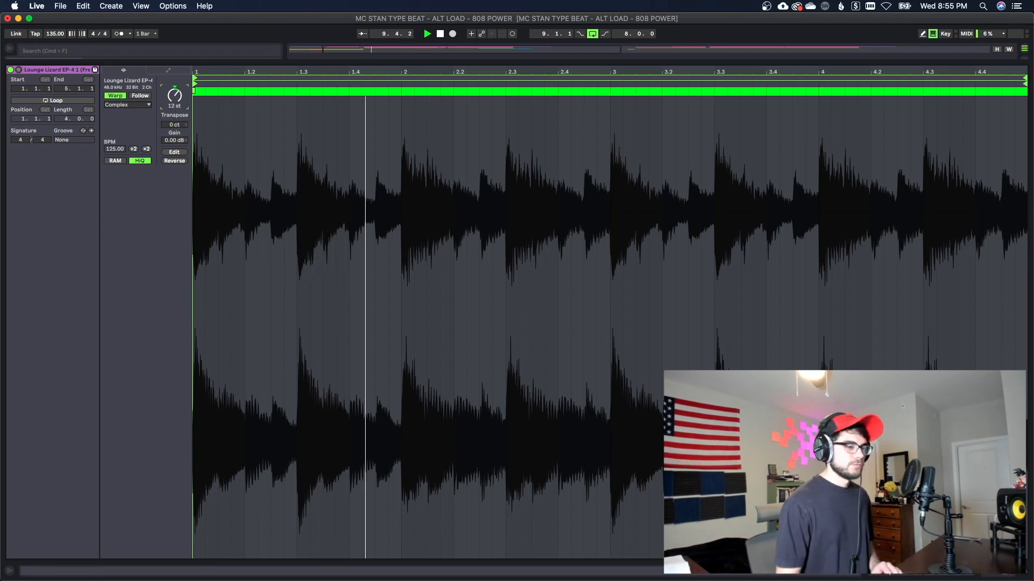
Return to the arrangement and check the PIANO clips from bar 9 through bar 29 during playback
key("shift+Tab")
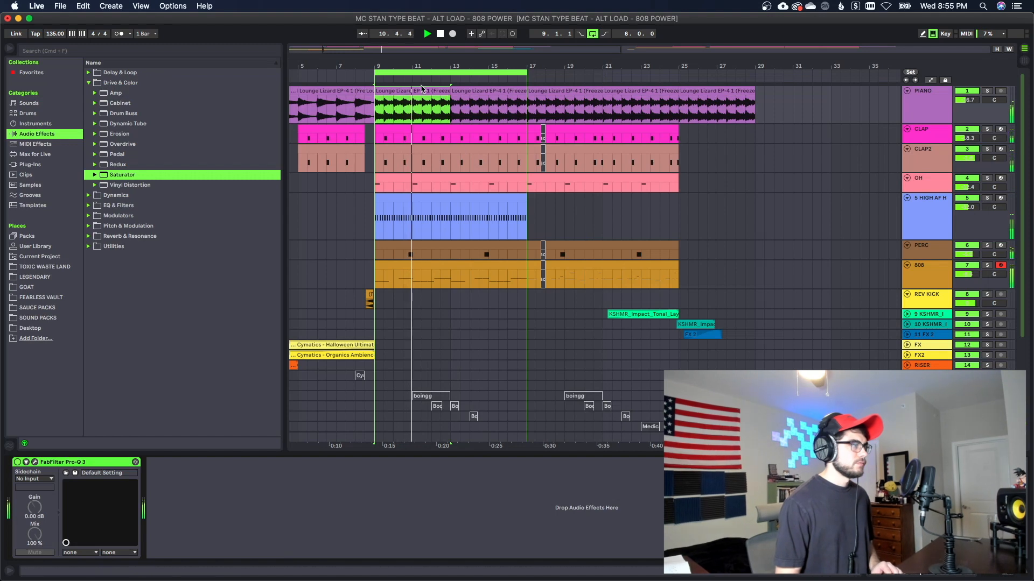
key("Right")
key("Right")
key("Right")
key("Right")
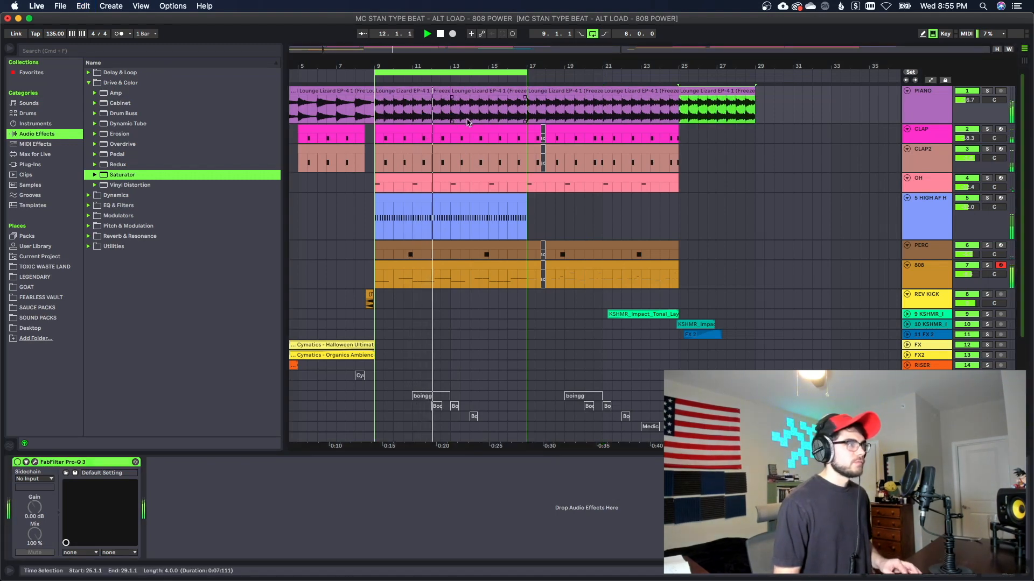
key("Left")
key("Left")
key("Left")
key("Left")
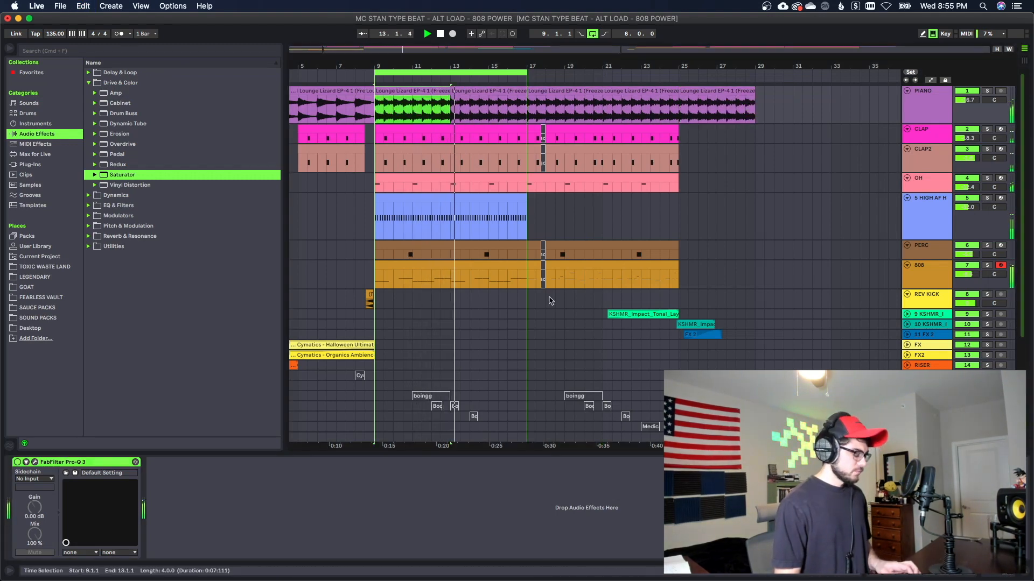
Replace the last two eighth-note G#3s of bar 4 in the 808 clip with a single one-beat note
key("Tab")
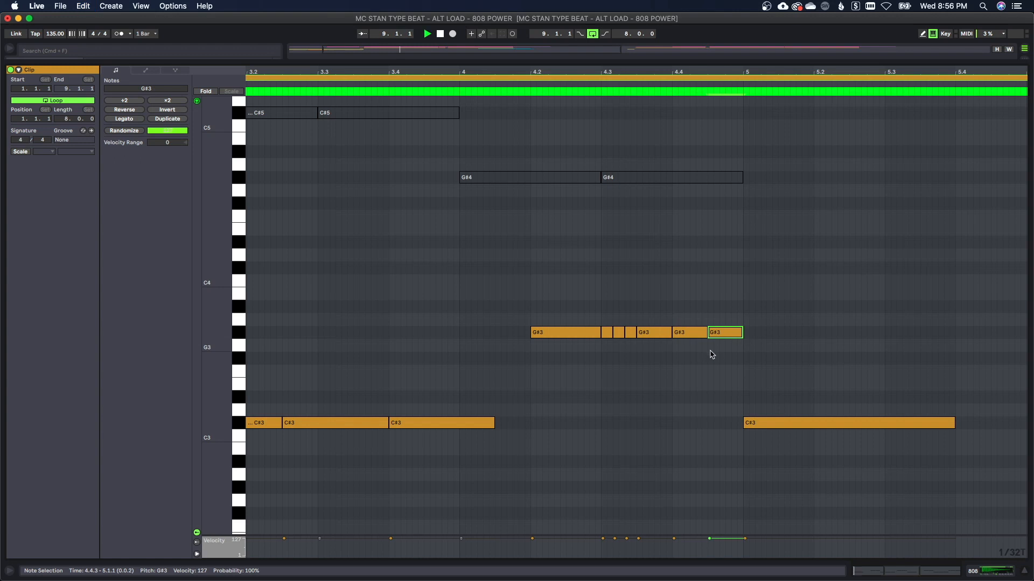
left_click(706, 365)
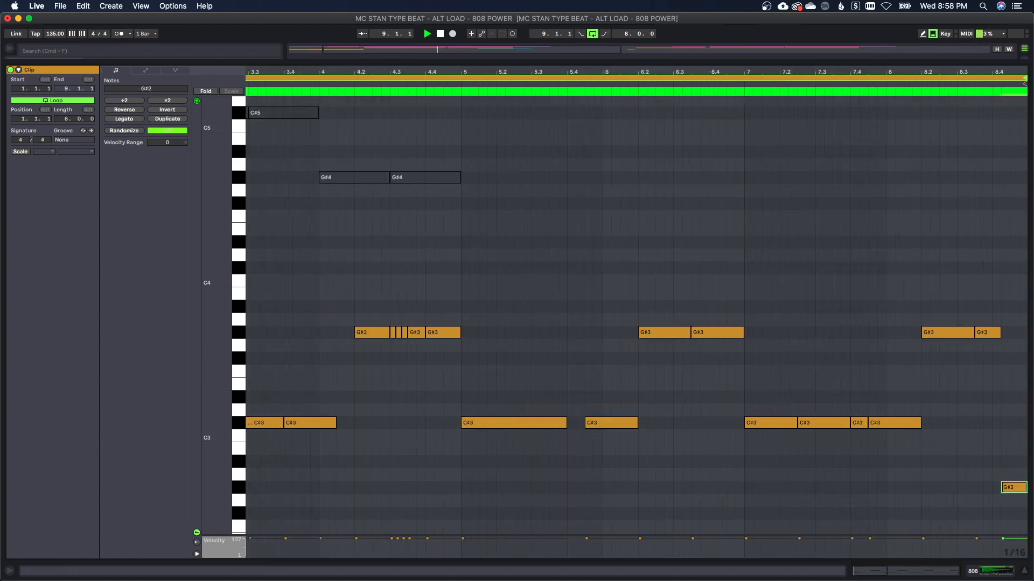
left_click_drag(590, 71, 590, 47)
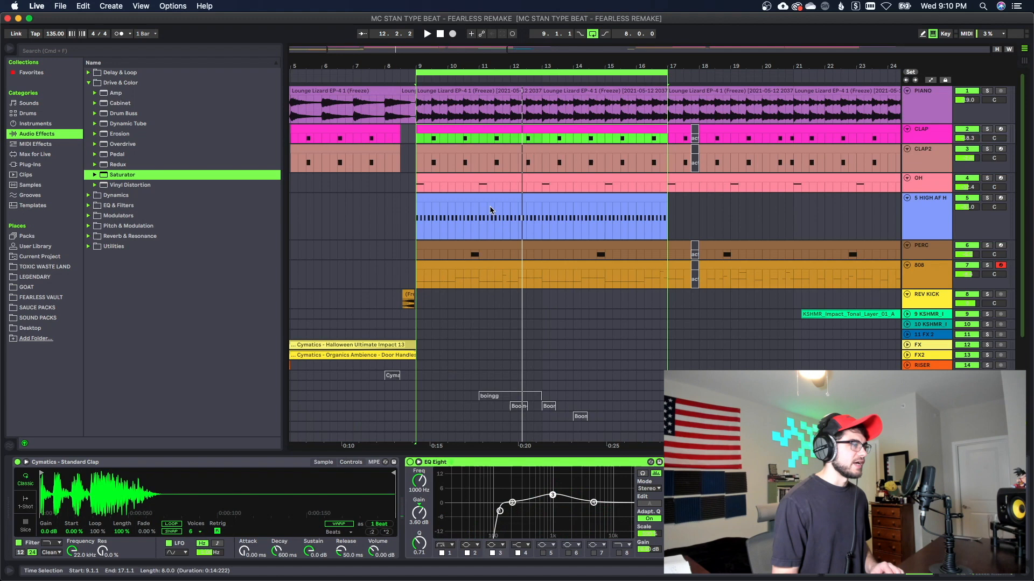
Open the hi-hat clip, duplicate its rewritten four-bar C3 pattern into bars 5 to 8, and play it
double_click(491, 209)
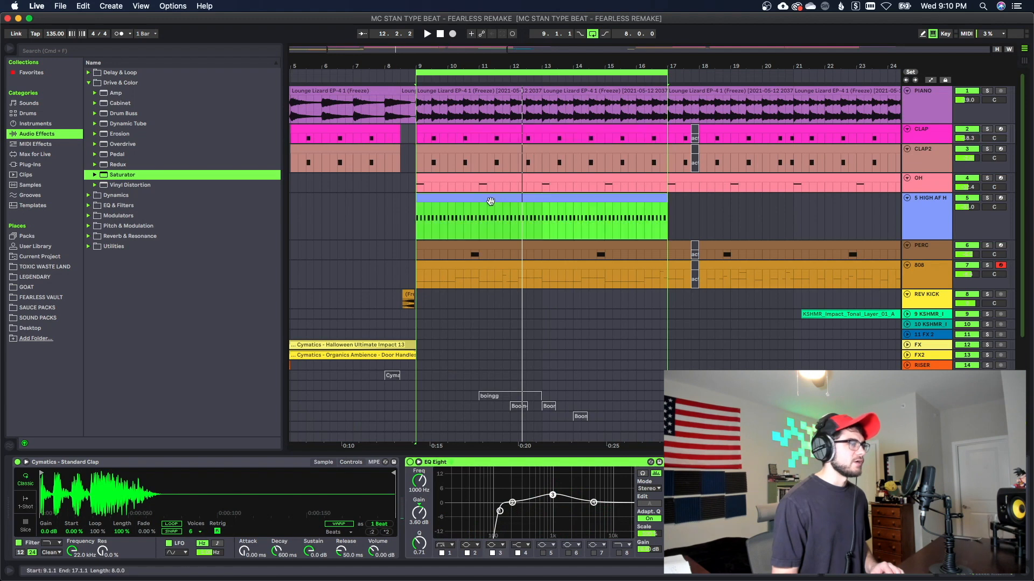
left_click_drag(226, 320, 237, 345)
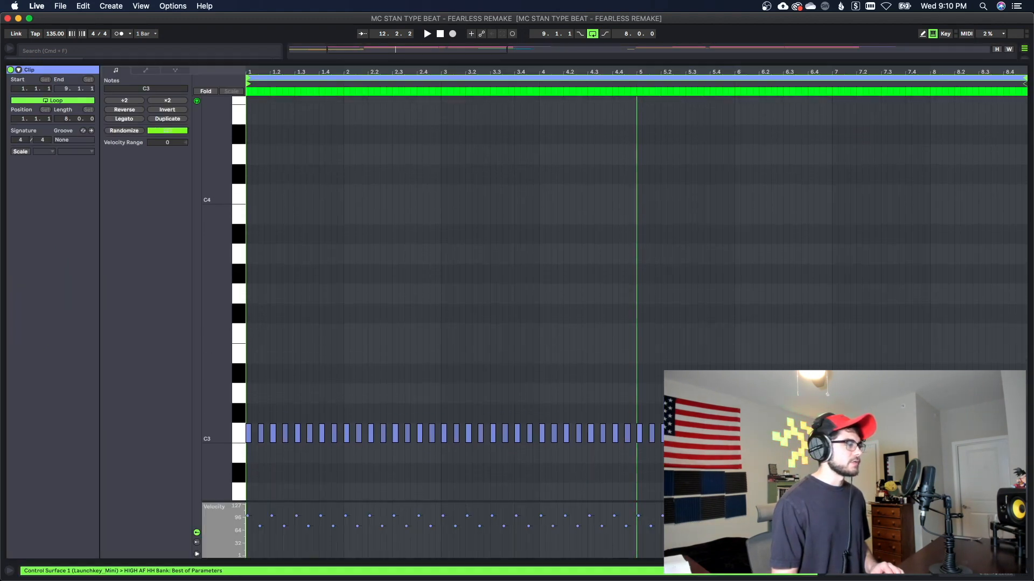
scroll(302, 335, "down", 3)
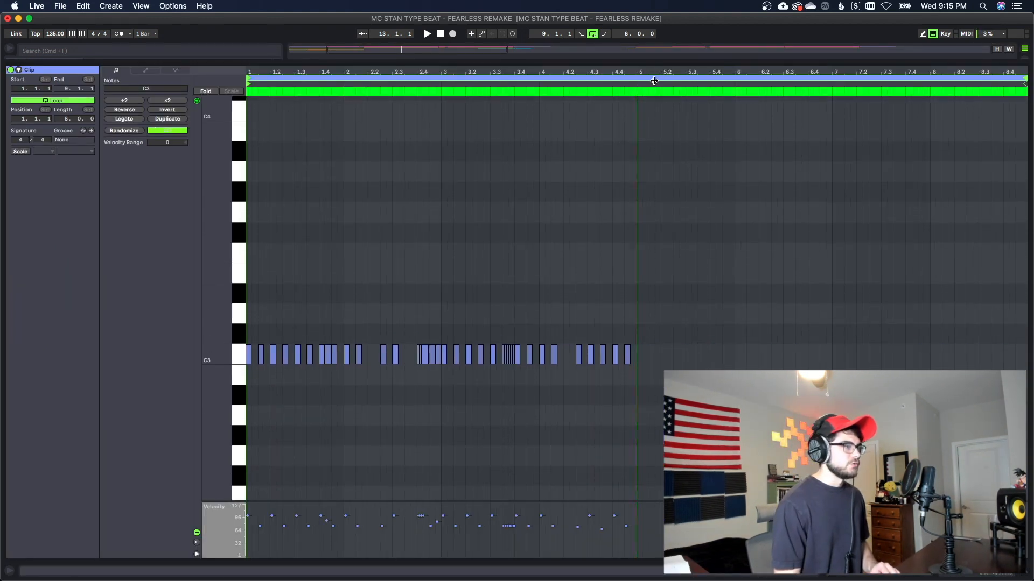
left_click_drag(637, 397, 55, 212)
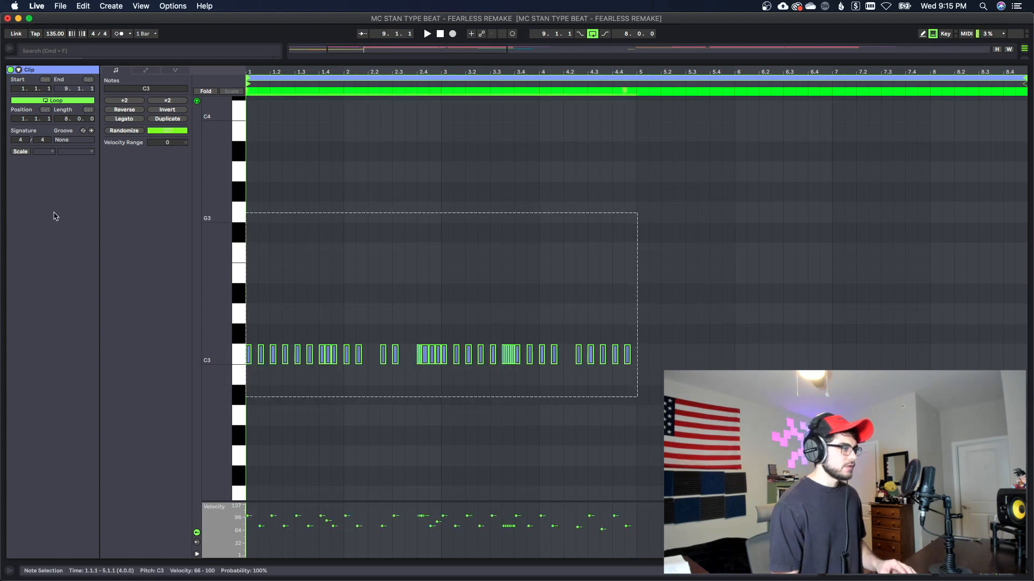
key("super+d")
key("space")
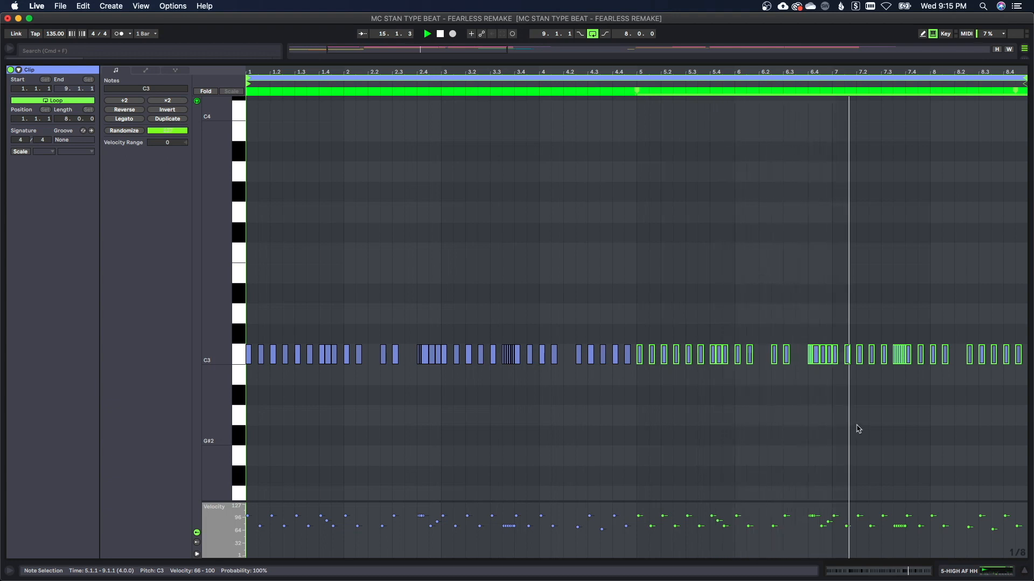
left_click(913, 436)
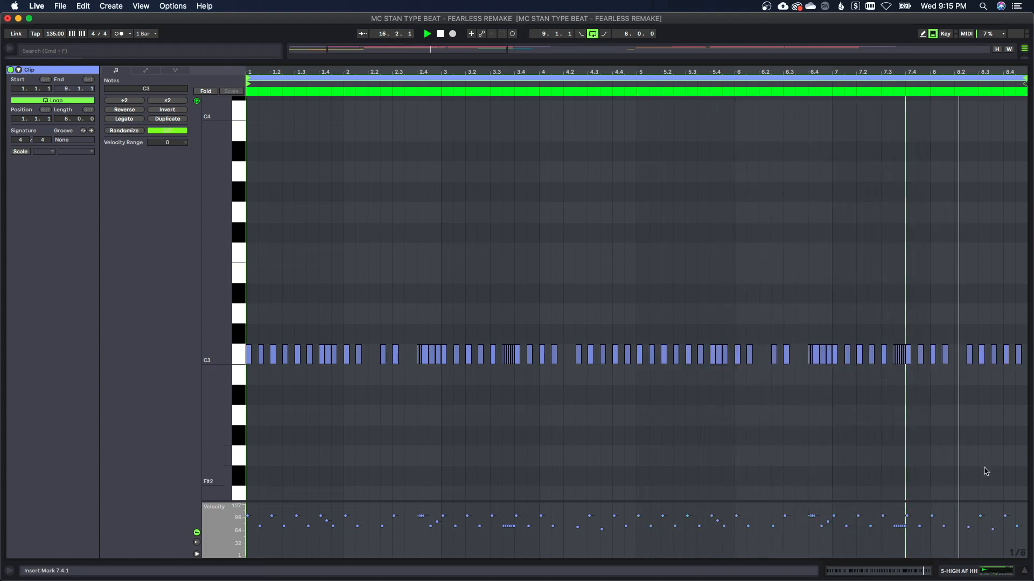
Add ValhallaVintageVerb to the hi-hat track with about 1 s decay, 0 ms predelay, 8% mix and 3430 Hz HighFreq damping
left_click(992, 570)
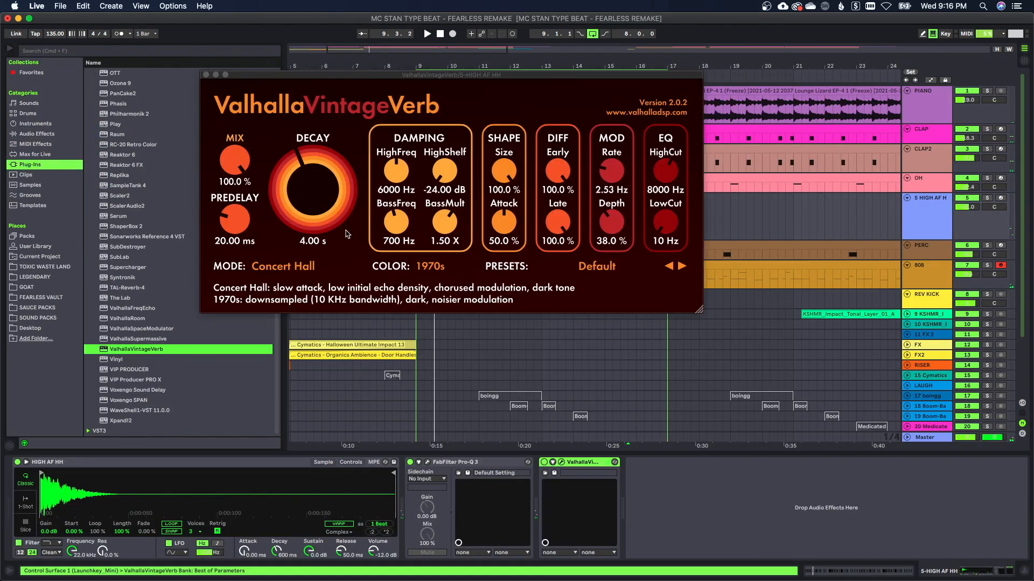
left_click_drag(312, 184, 309, 202)
left_click_drag(237, 213, 249, 294)
left_click_drag(240, 164, 239, 212)
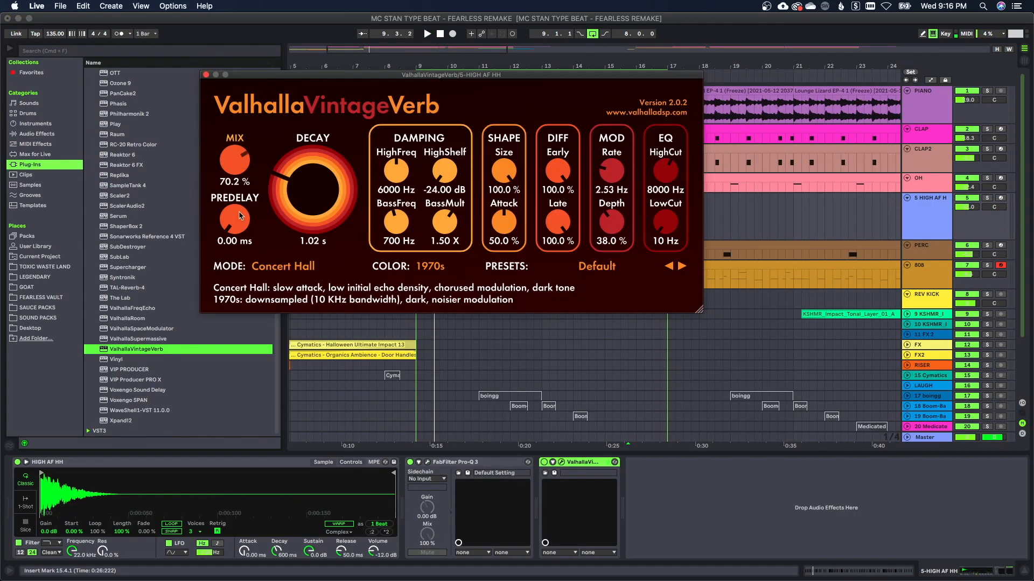
left_click_drag(233, 278, 234, 281)
key("space")
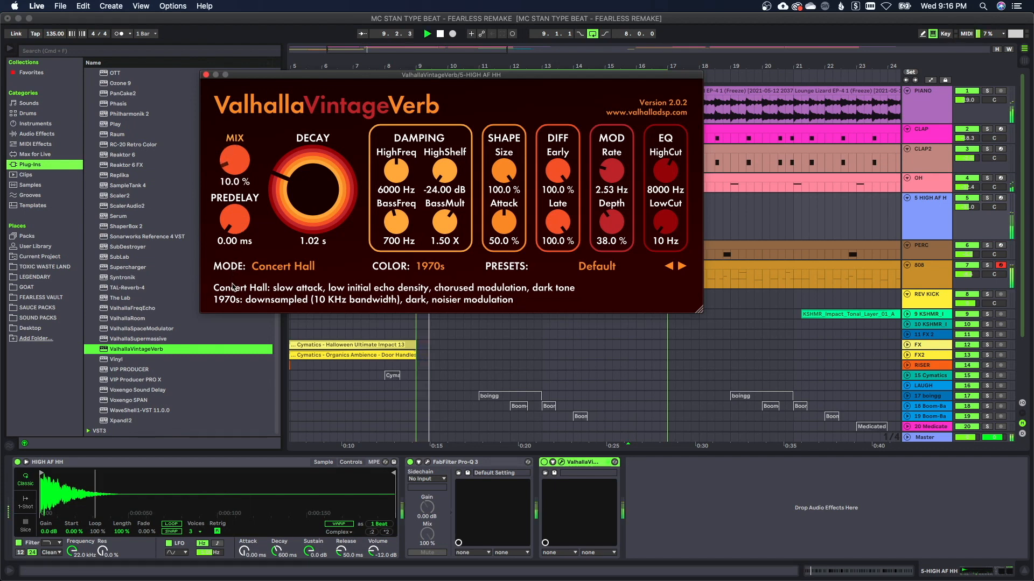
left_click_drag(395, 171, 390, 191)
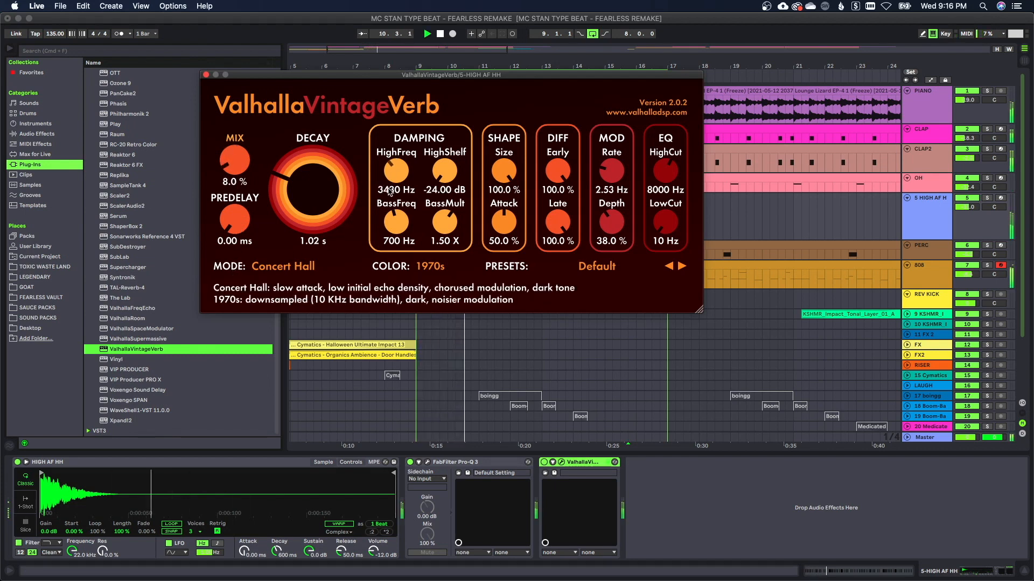
left_click_drag(316, 211, 316, 208)
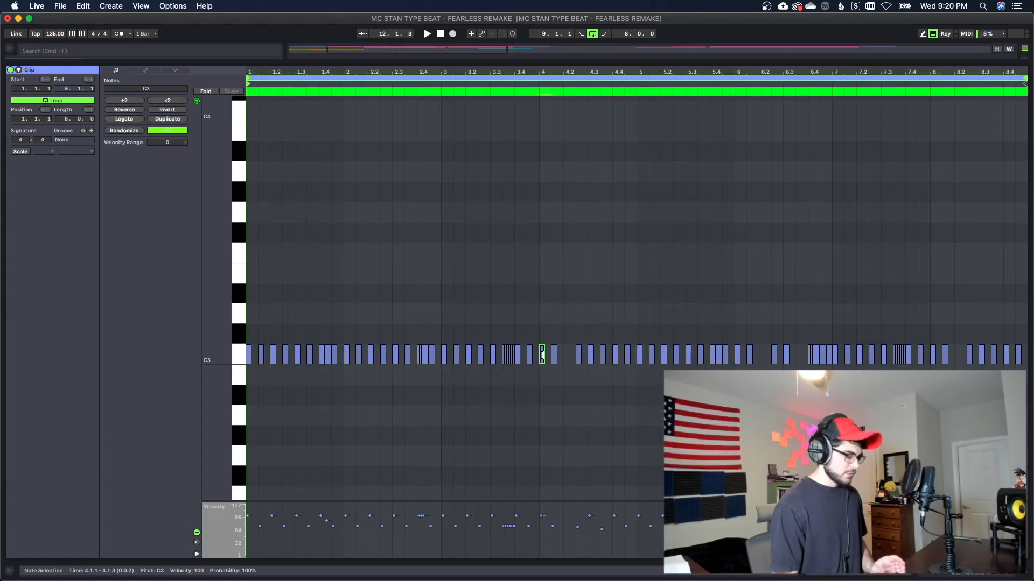
Copy C3 hi-hat notes into the gaps at 4.2.1 and 6.2.1 of the clip
left_click_drag(550, 359, 567, 359)
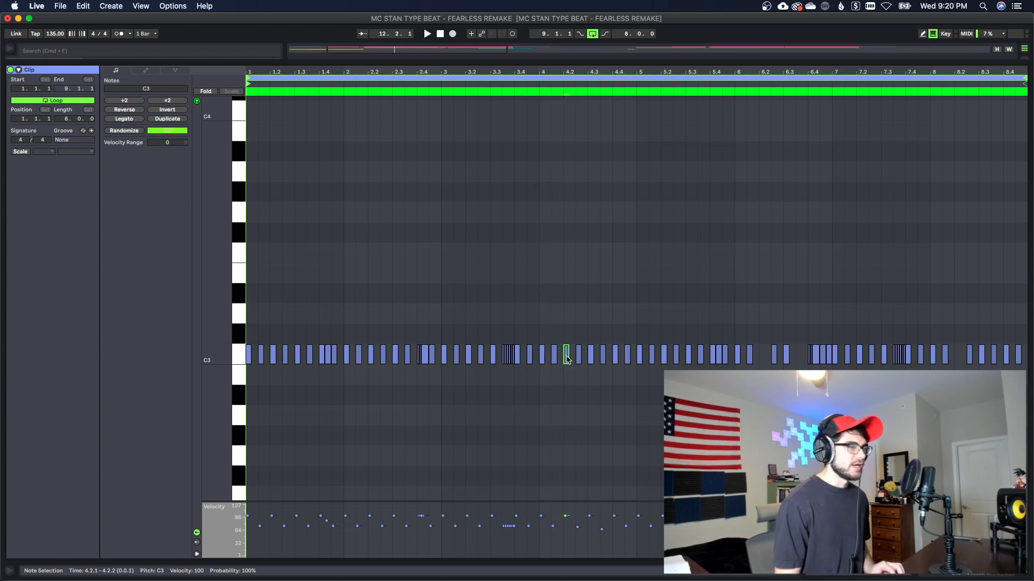
left_click_drag(719, 364, 767, 364)
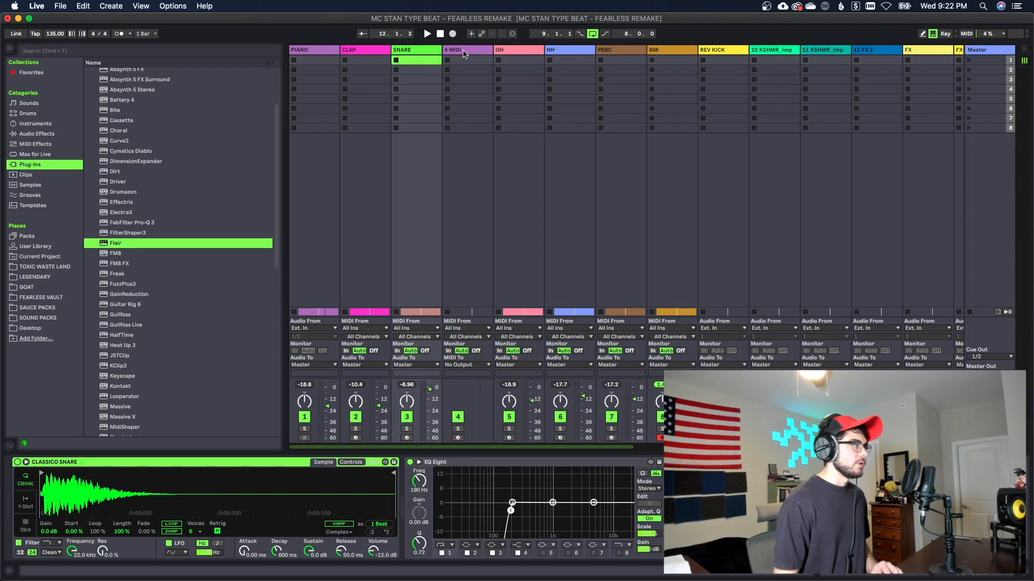
Program offbeat C3 snare notes at 2.1.3, 3.4.3 and 4.1.3 in an eight-bar clip on the new MIDI track
left_click(467, 93)
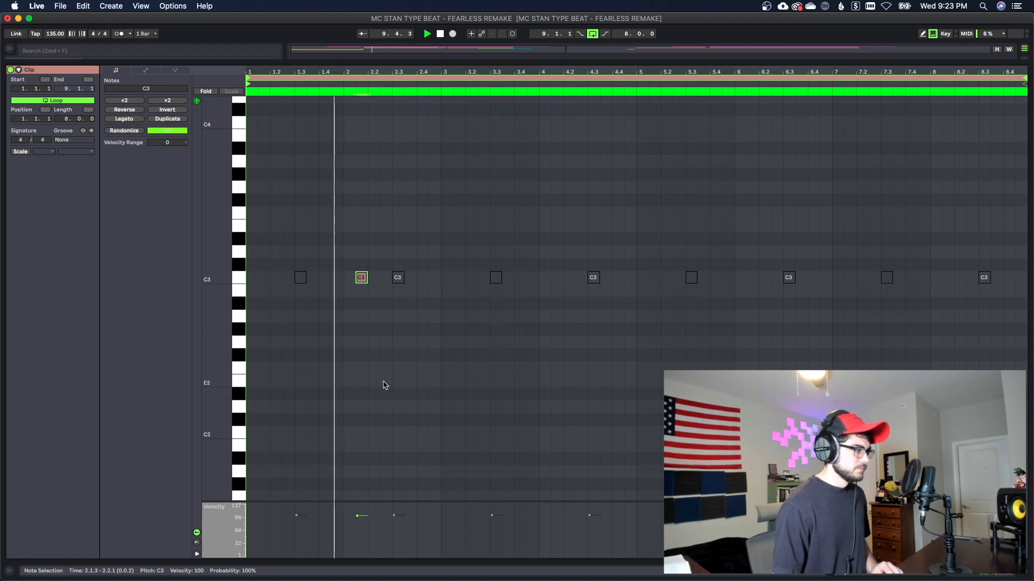
left_click(532, 278)
left_click(569, 278)
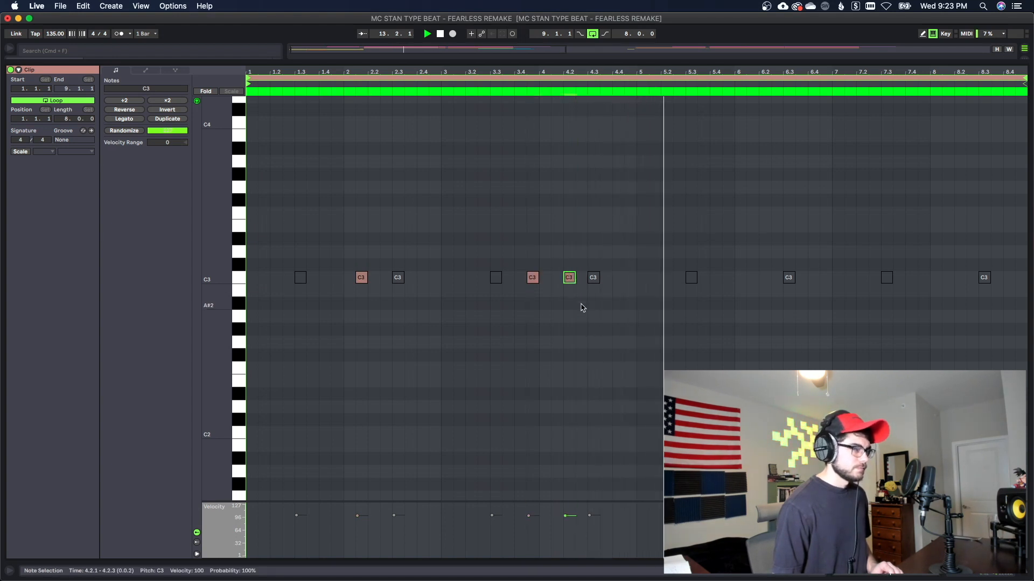
key("Left")
Duplicate the offbeat snare notes from bars 1 to 4 into bars 5 to 8, nudging the copies earlier to match
left_click_drag(641, 309, 285, 161)
key("super+d")
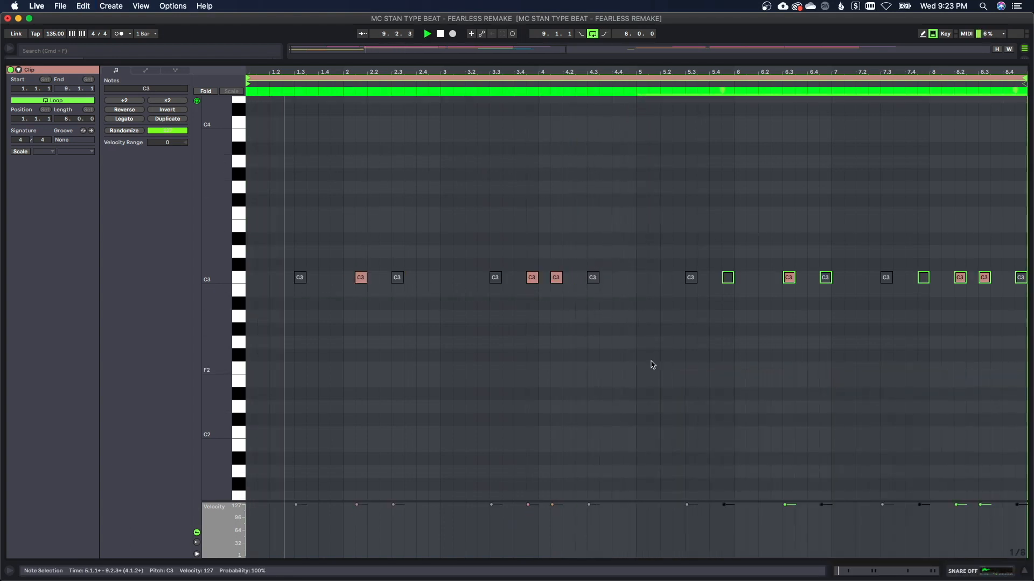
key("Left")
left_click(690, 330)
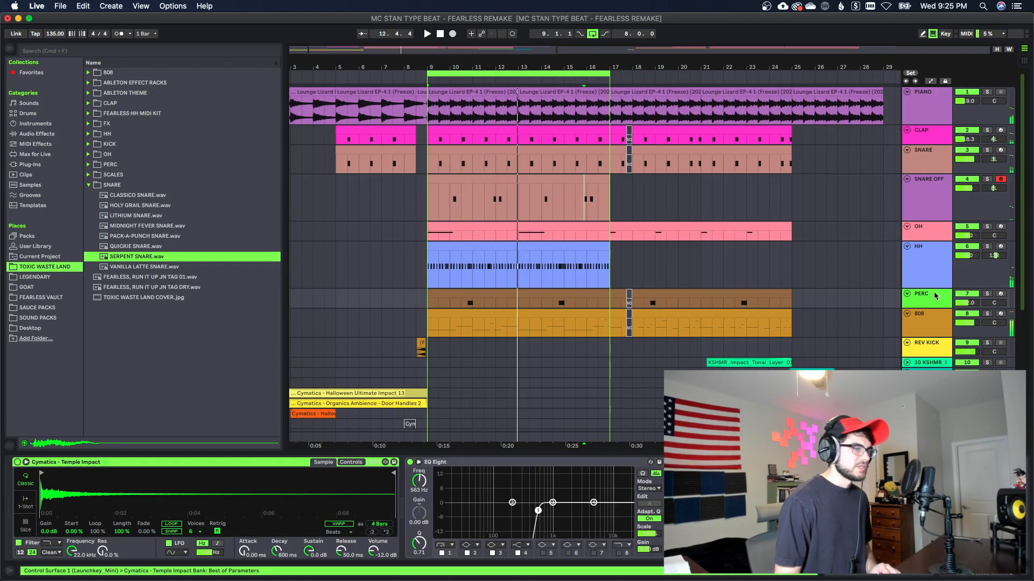
Delete the PERC track and add a KICK track after 808 with the 808 rhythm placed entirely on A#2
key("Delete")
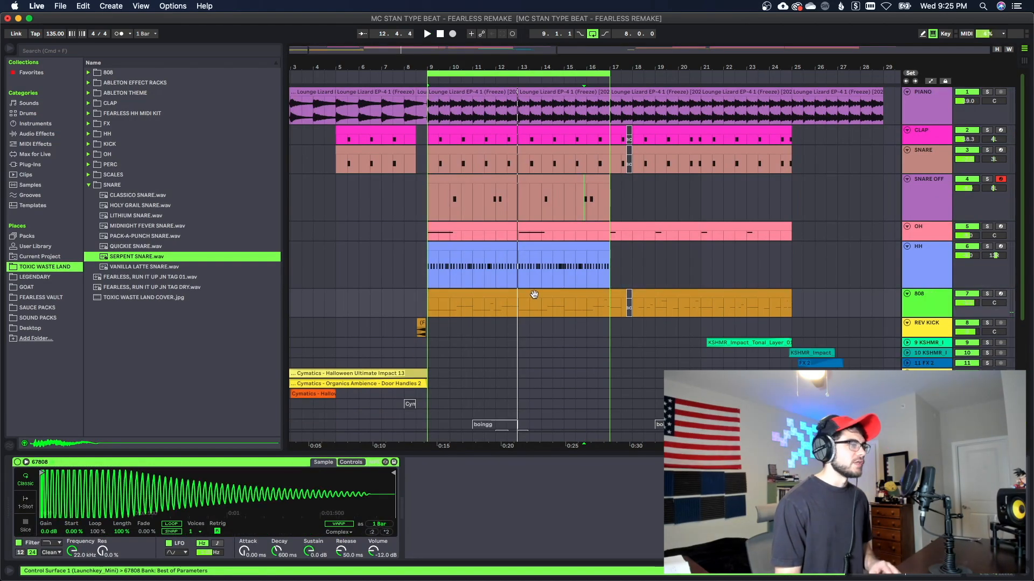
left_click(476, 294)
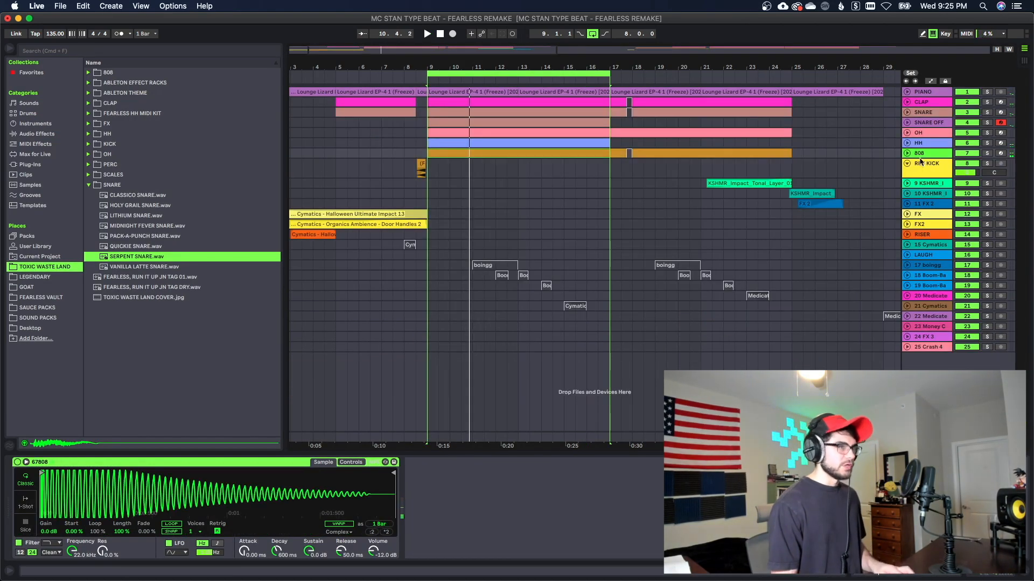
left_click(921, 163)
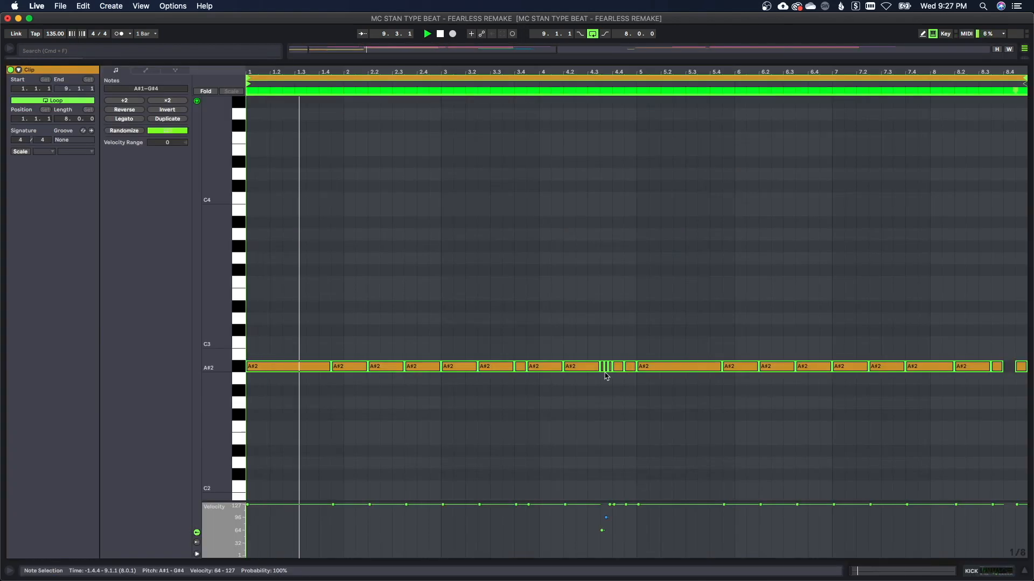
Delete the short-note roll at 4.3.3 in the KICK clip and extend the A#2 notes near the ends of bars 4 and 8
left_click_drag(600, 352, 610, 375)
key("Delete")
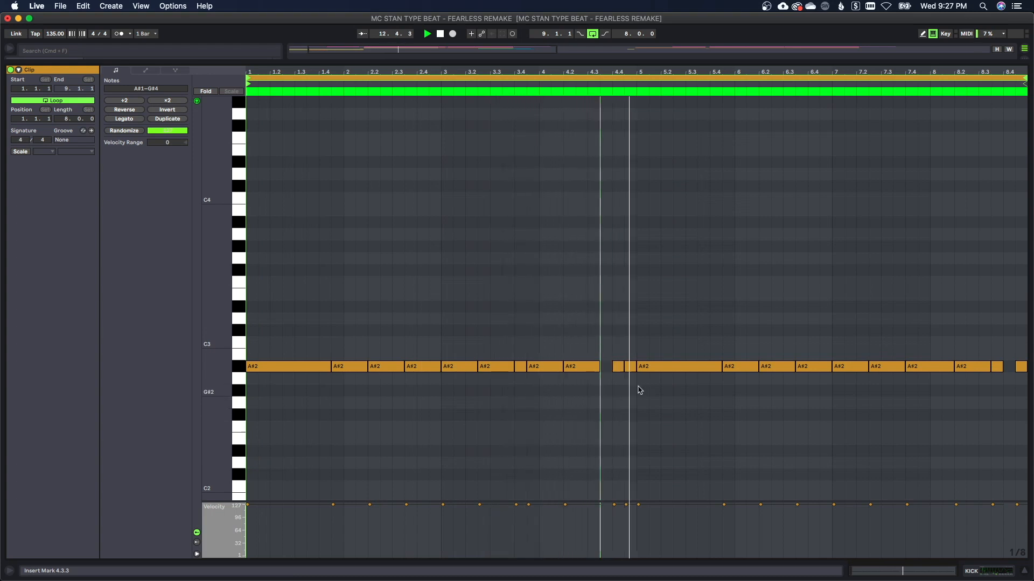
left_click(629, 370)
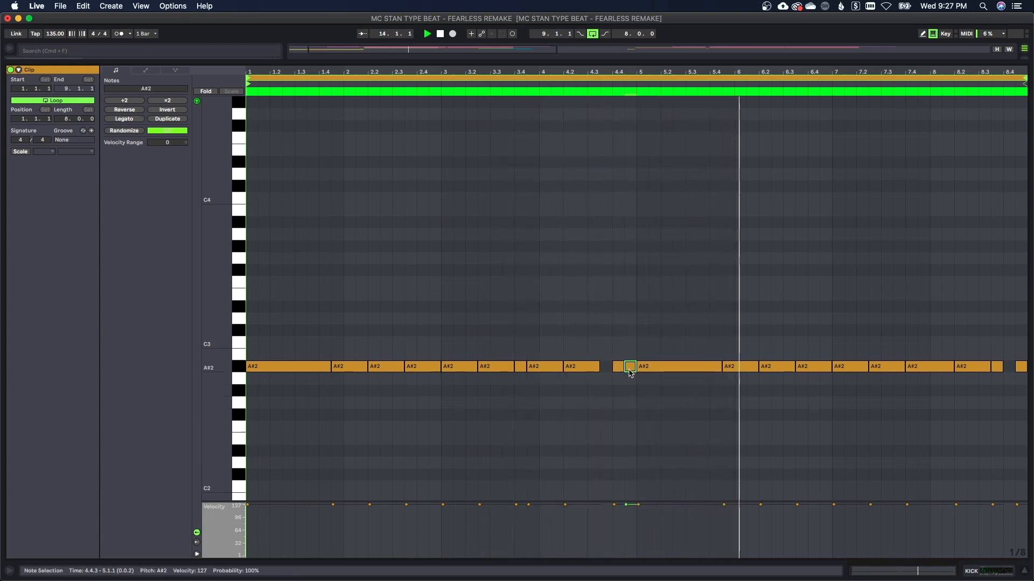
left_click_drag(625, 367, 614, 368)
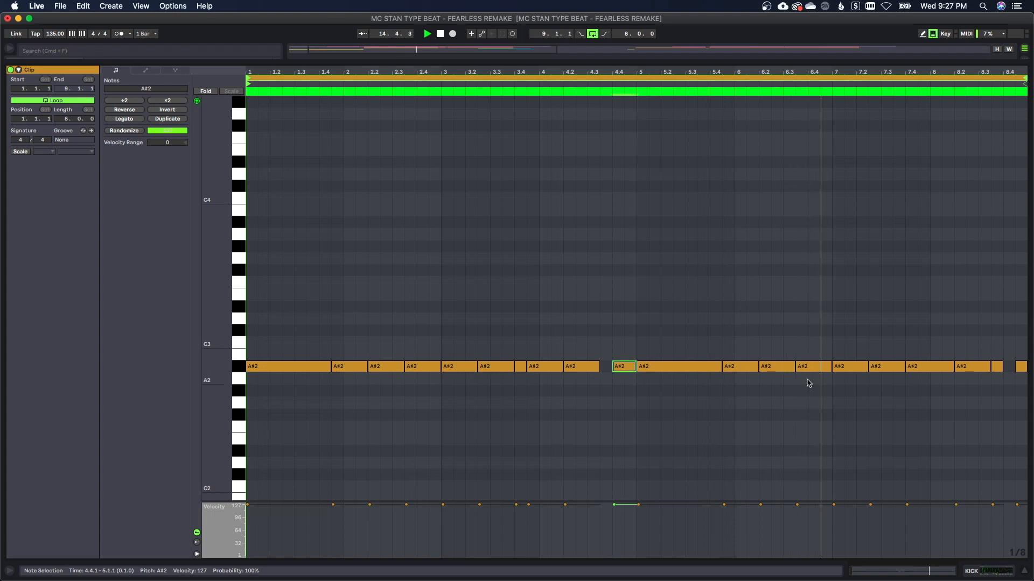
left_click_drag(1002, 367, 1014, 367)
left_click(1020, 366)
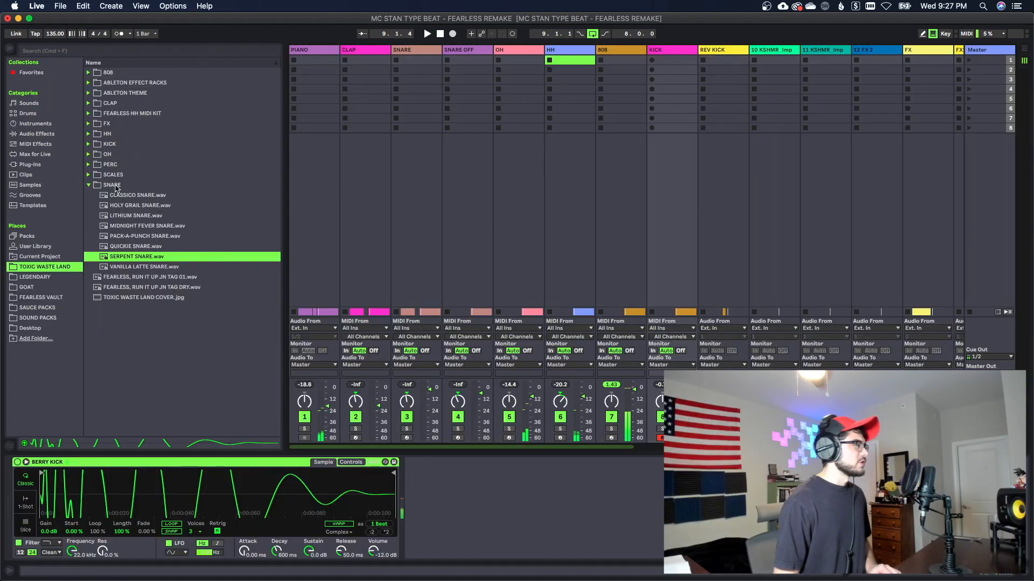
Add the KClip3 plug-in to the KICK track and set the BERRY KICK sample's gain to -6.0 dB
left_click(49, 175)
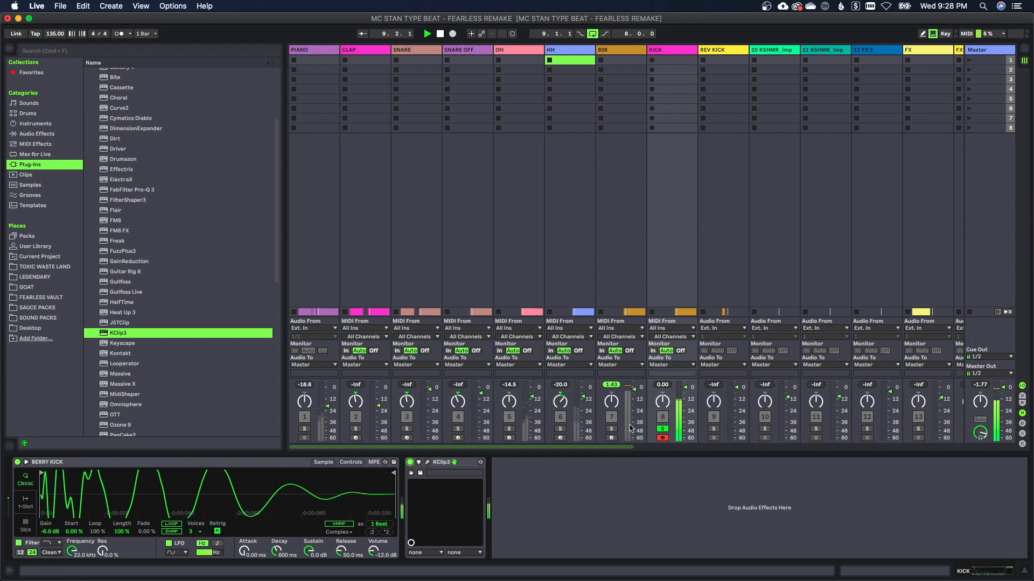
Unsolo the KICK track and copy the PIANO clip from bar 9 to bar 1 in the arrangement
left_click(664, 429)
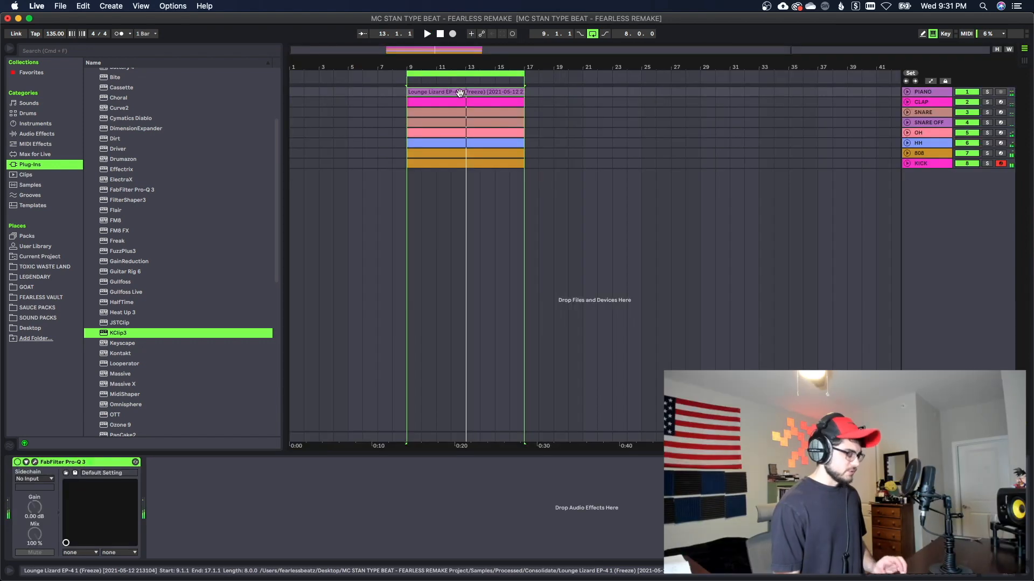
left_click_drag(460, 92, 342, 93)
double_click(343, 92)
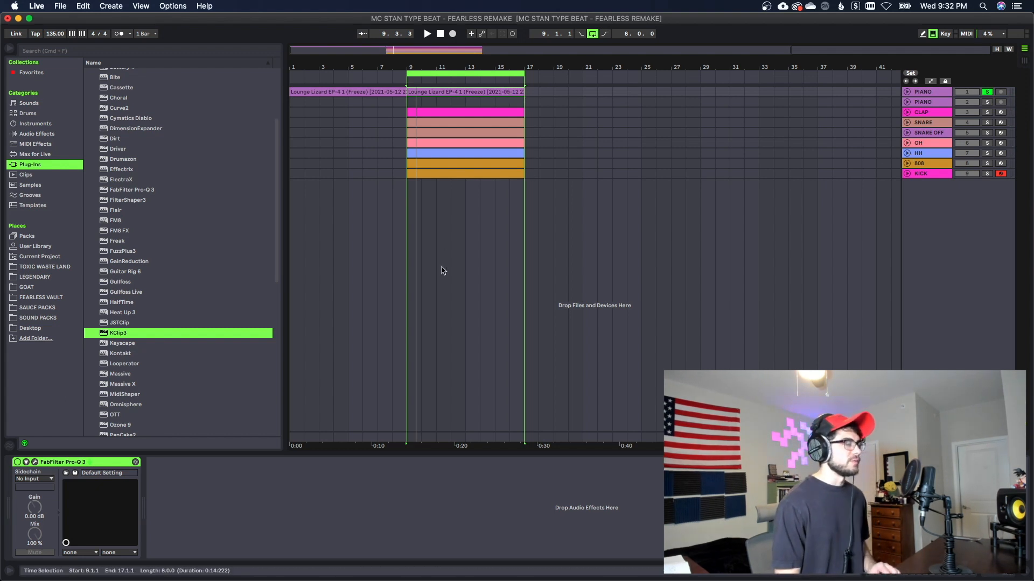
Add the HalfTime plug-in to the soloed PIANO track and lower its mix to 30%
key("space")
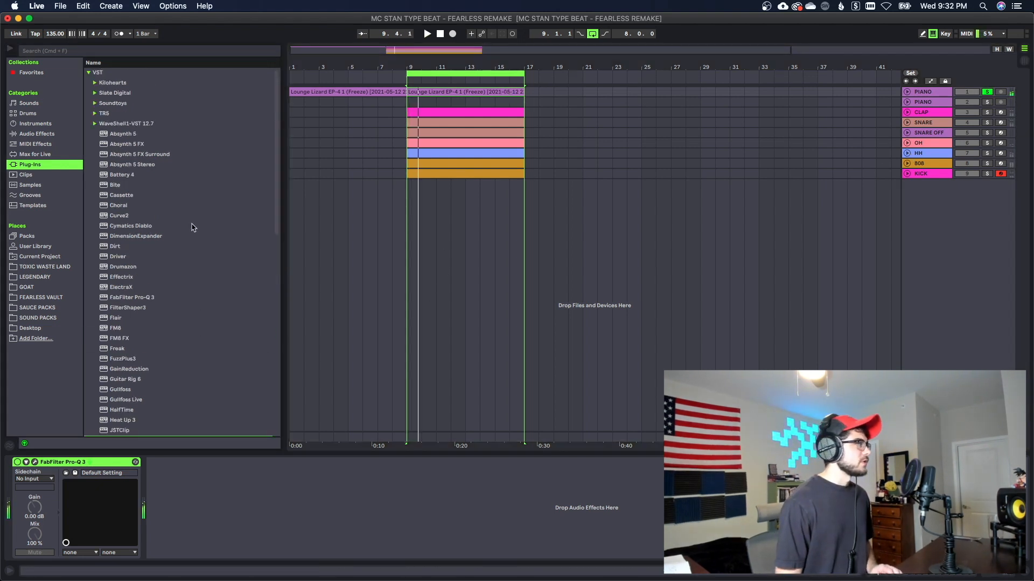
scroll(191, 227, "down", 5)
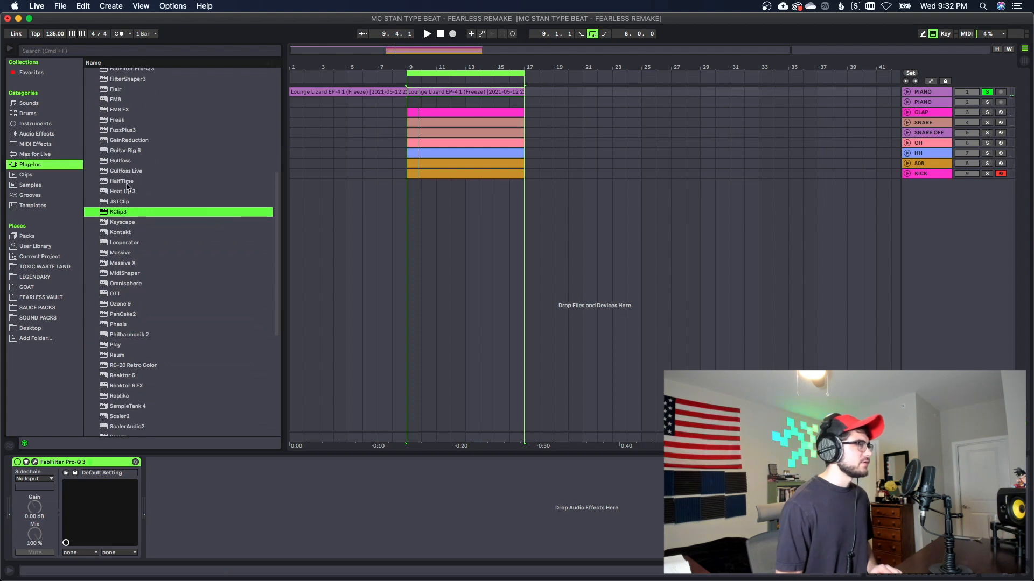
left_click(126, 180)
double_click(127, 181)
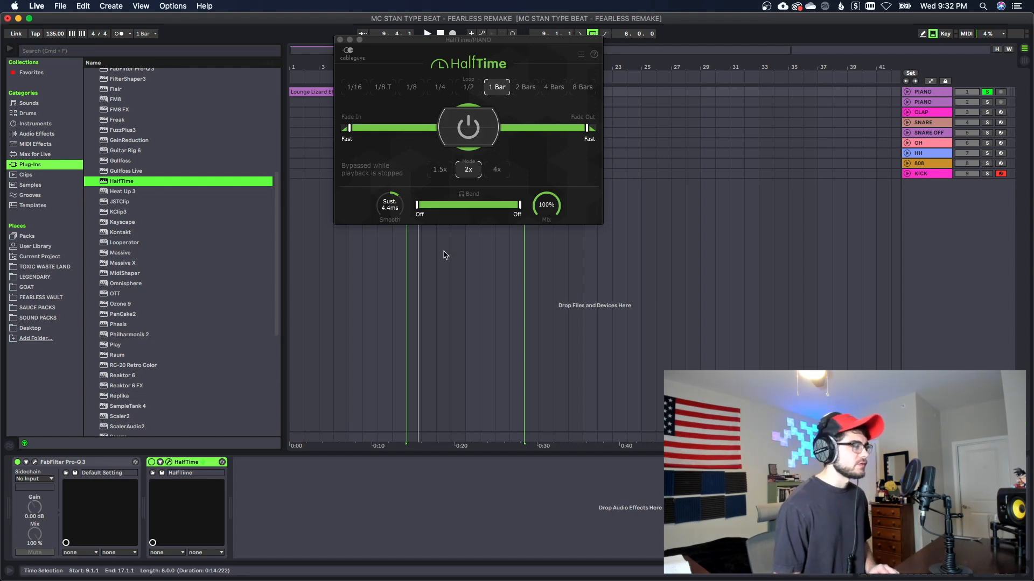
key("space")
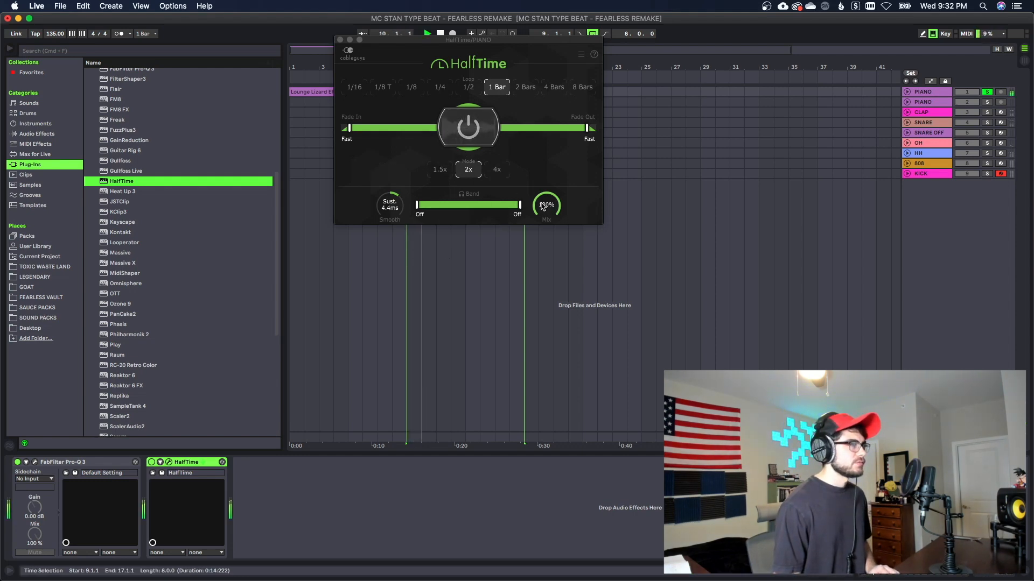
left_click_drag(545, 205, 545, 215)
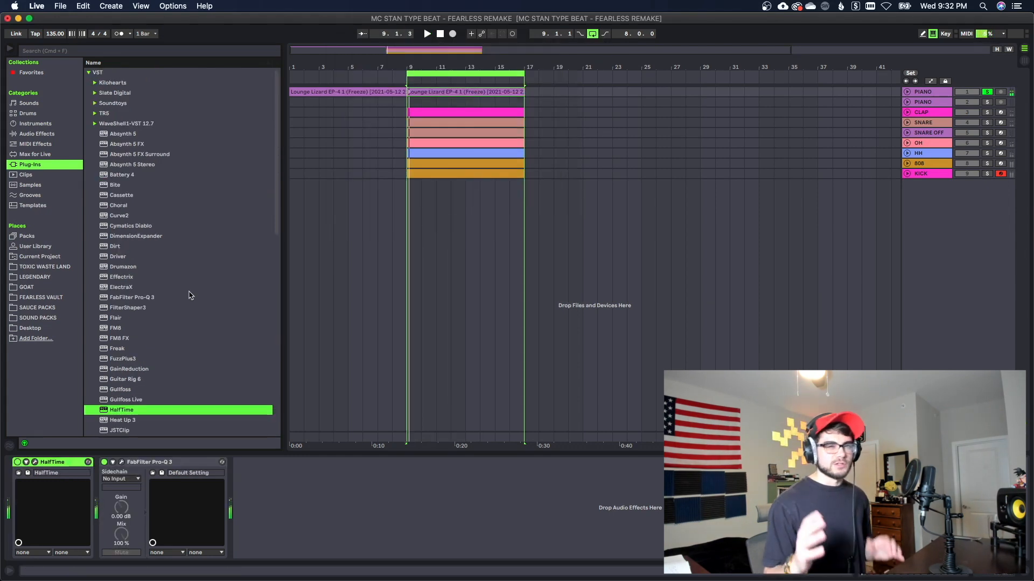
Add S1 Imager Stereo at the end of the PIANO track's effect chain with the width at 1.70
scroll(195, 210, "down", 10)
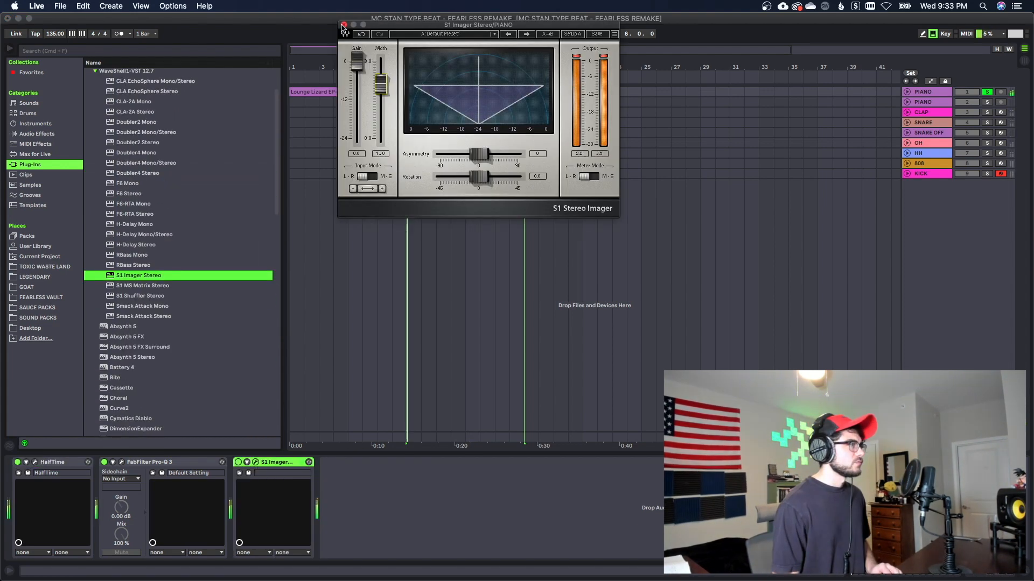
key("space")
left_click(344, 25)
Add the Cassette plug-in after HalfTime on the PIANO track with the Insight - Warm Keys preset
scroll(130, 162, "up", 3)
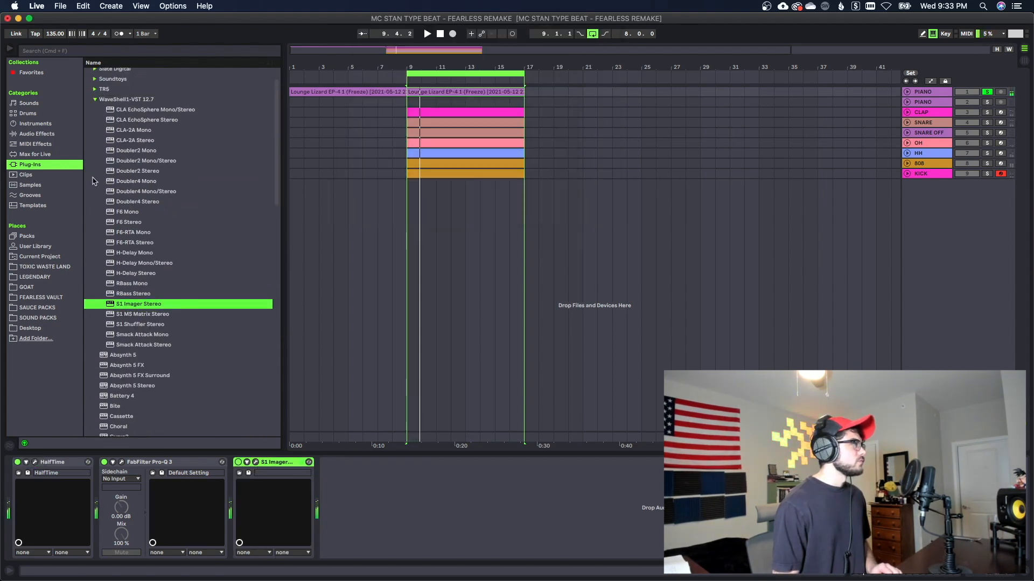
left_click(95, 123)
scroll(126, 202, "down", 6)
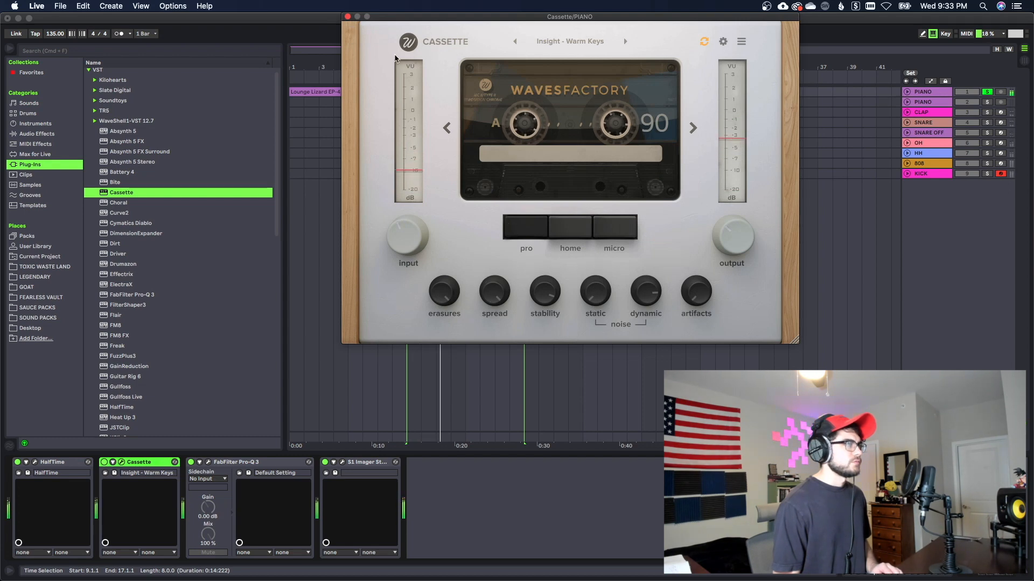
left_click(347, 17)
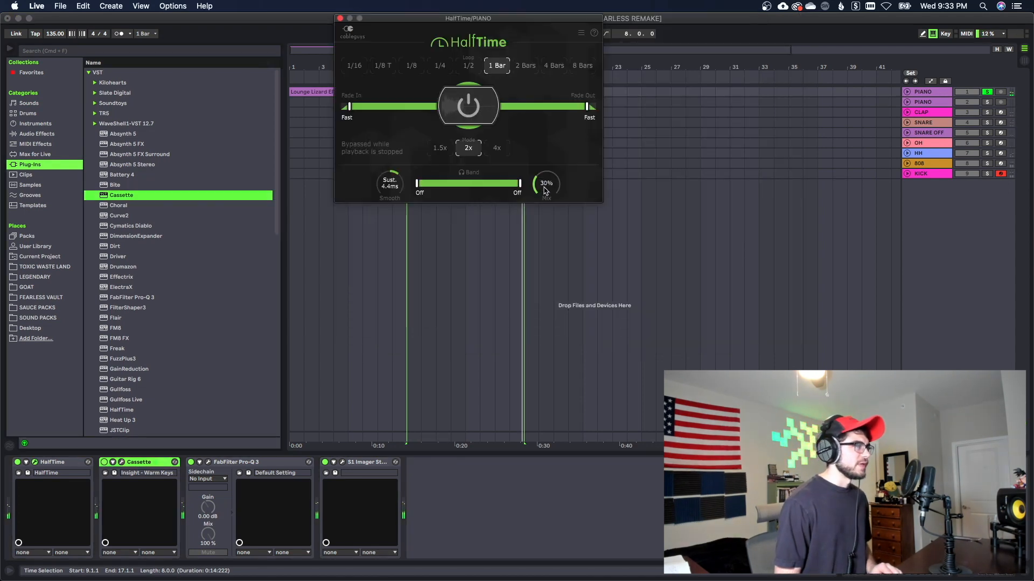
key("space")
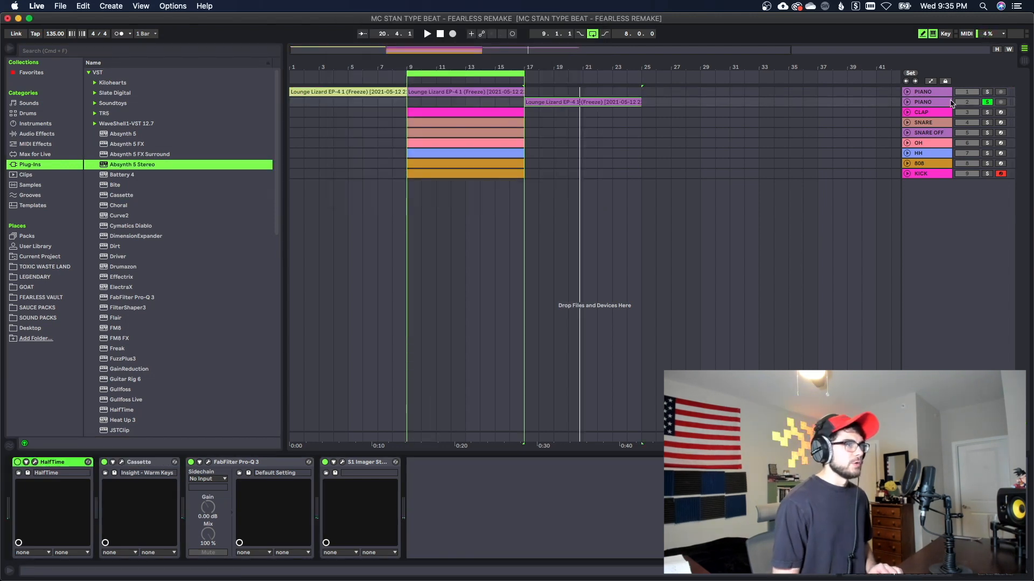
Recolour the second PIANO track's clip at bar 17 turquoise
left_click(934, 105)
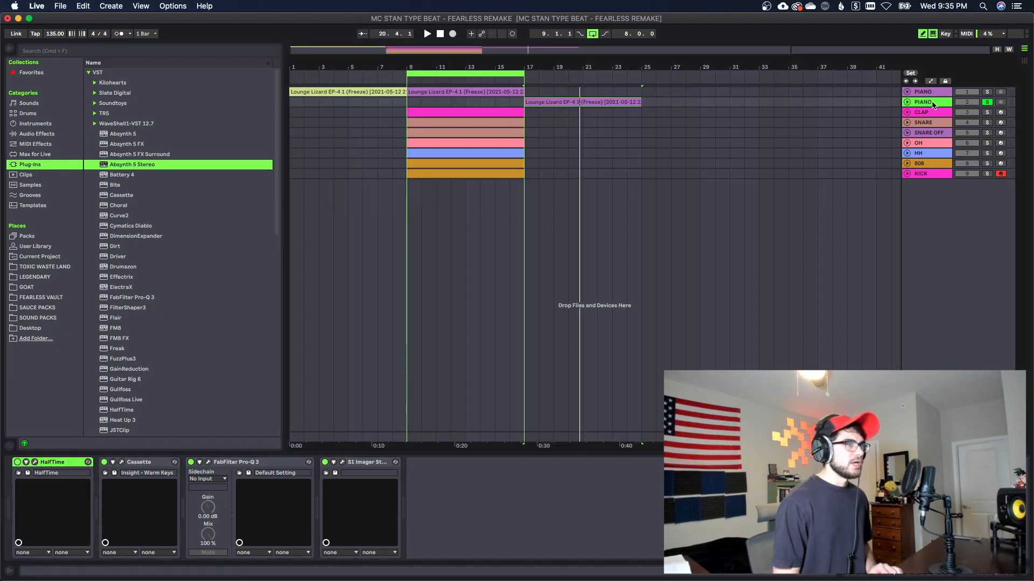
right_click(582, 103)
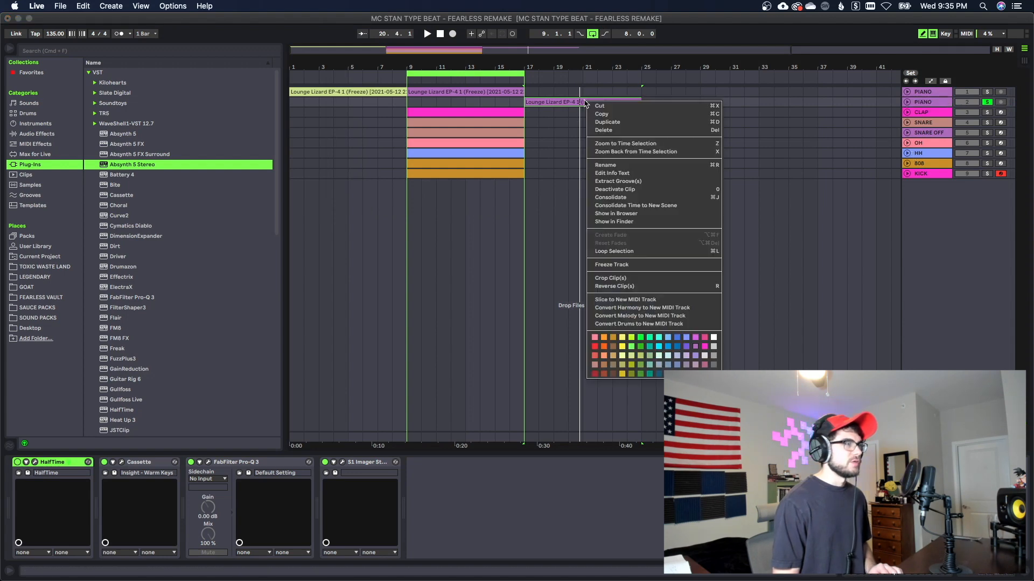
left_click(618, 345)
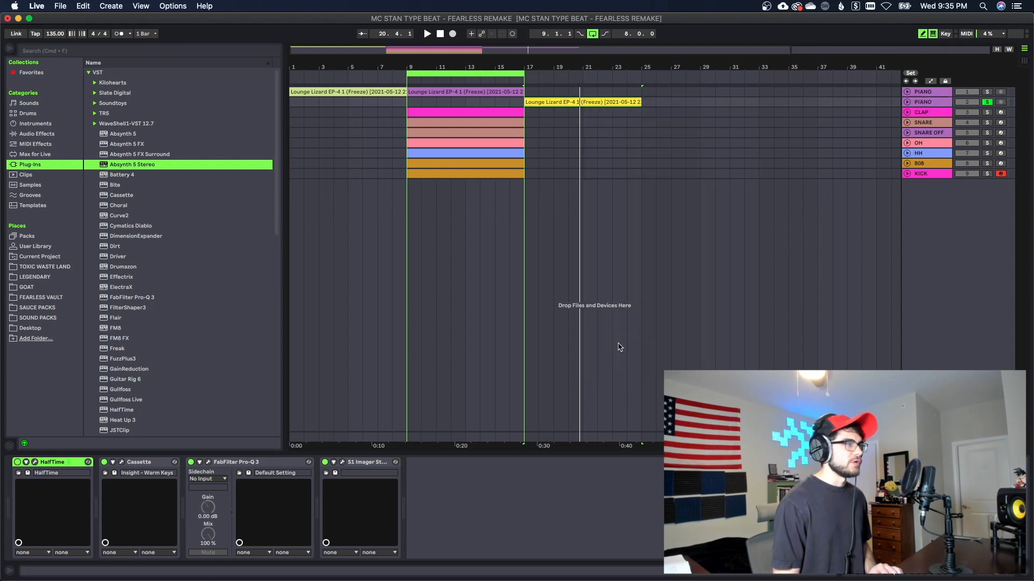
right_click(578, 104)
left_click(650, 341)
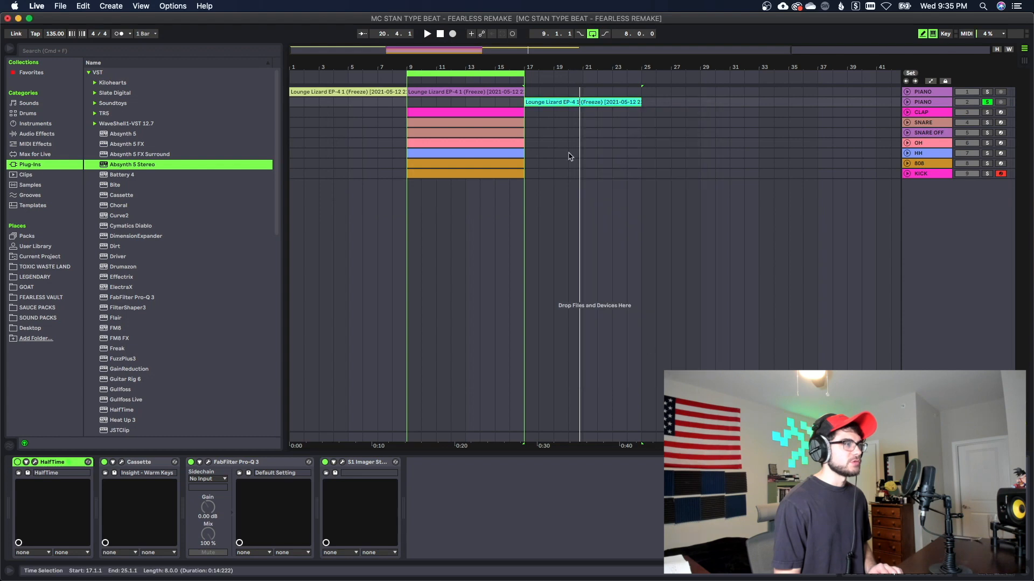
Check the HalfTime settings on the second PIANO track and play back its clip
left_click(35, 463)
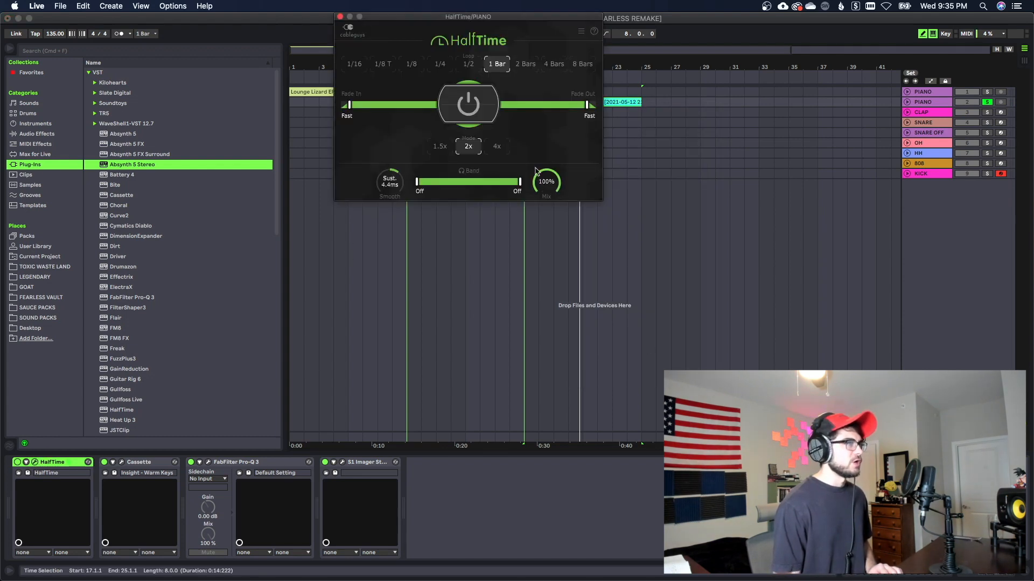
left_click(338, 17)
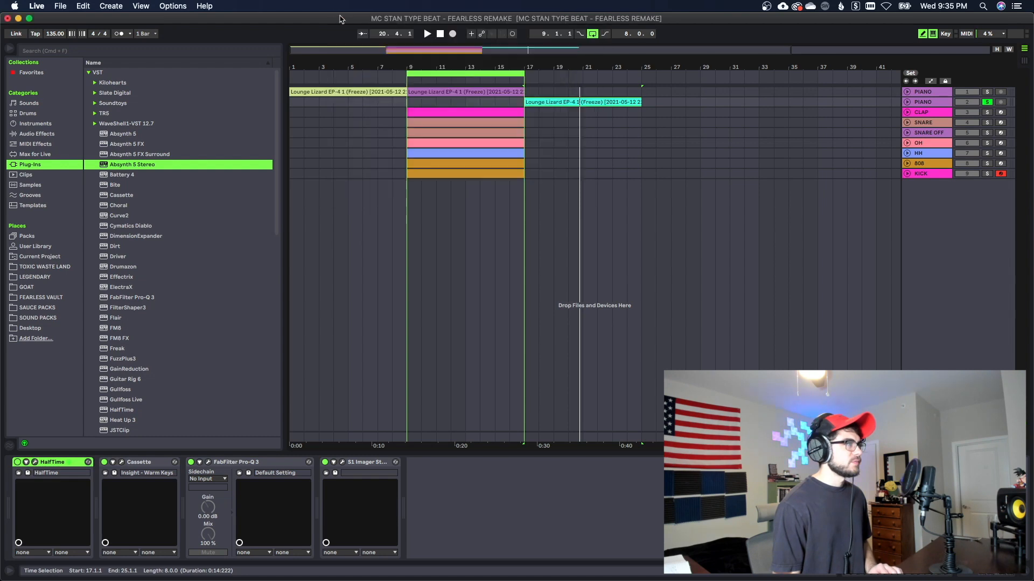
key("space")
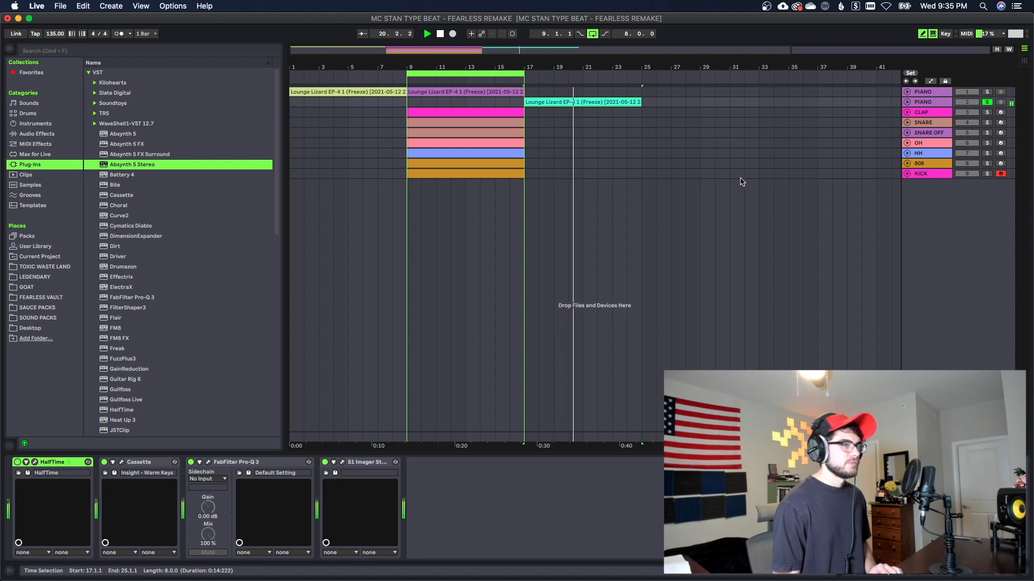
Add RC-20 Retro Color after Cassette on the second PIANO track with the Vinyl 1 preset and wobble at 22%
scroll(215, 264, "down", 5)
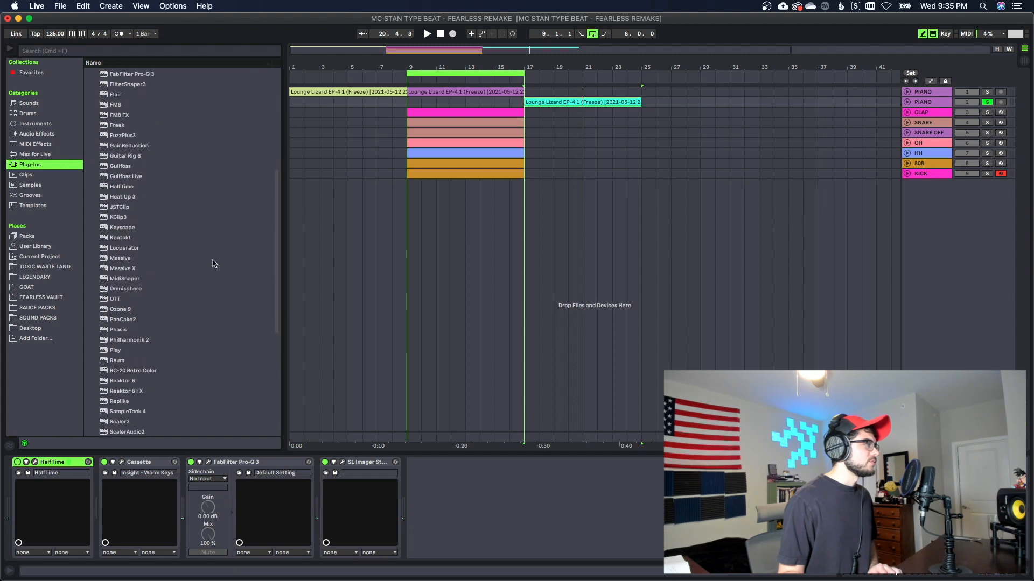
scroll(216, 265, "down", 3)
scroll(213, 270, "down", 1)
left_click(156, 301)
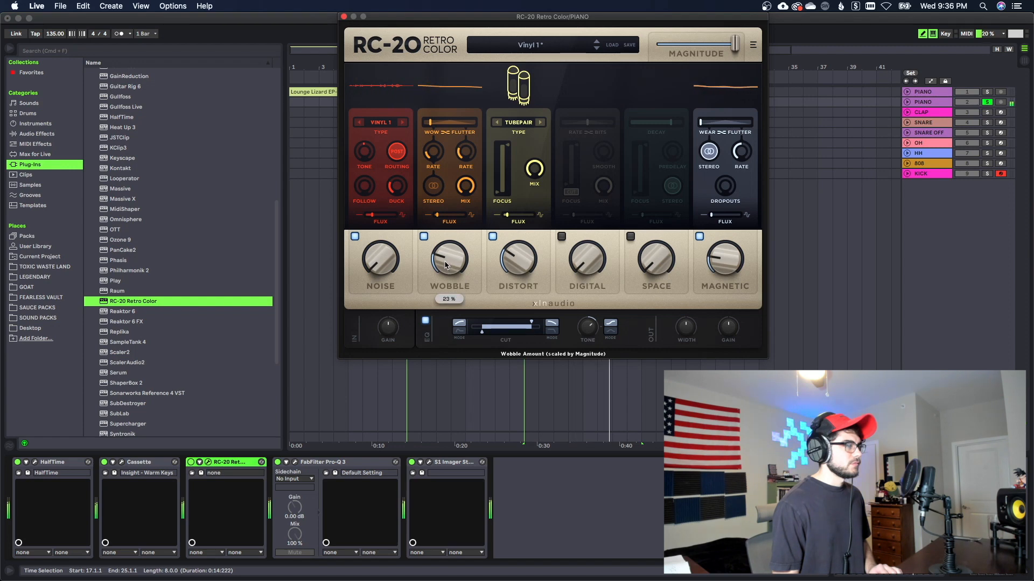
left_click(344, 17)
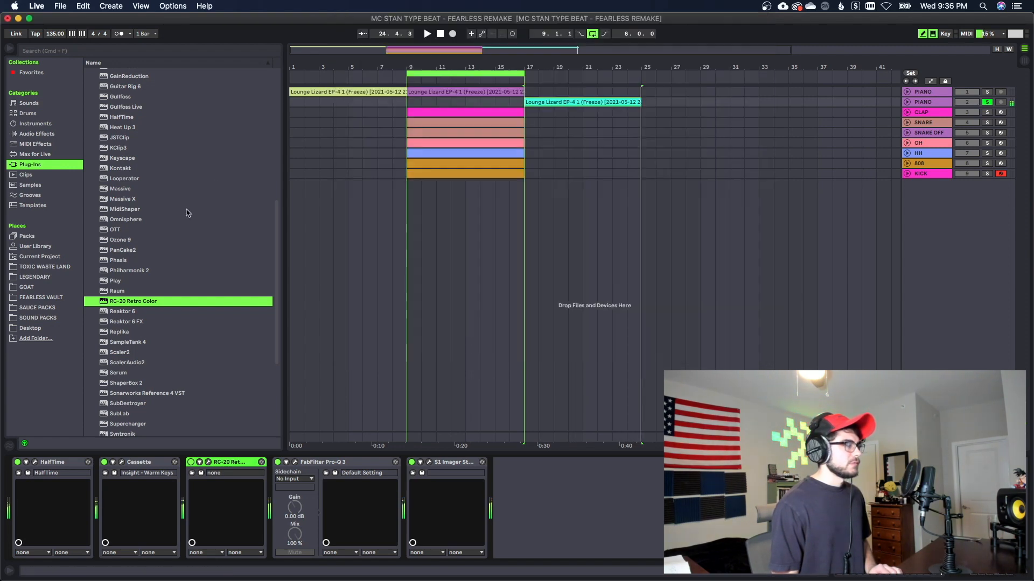
Add ValhallaVintageVerb after RC-20 on the second PIANO track with the mix at 30.6%
scroll(205, 242, "down", 5)
double_click(136, 349)
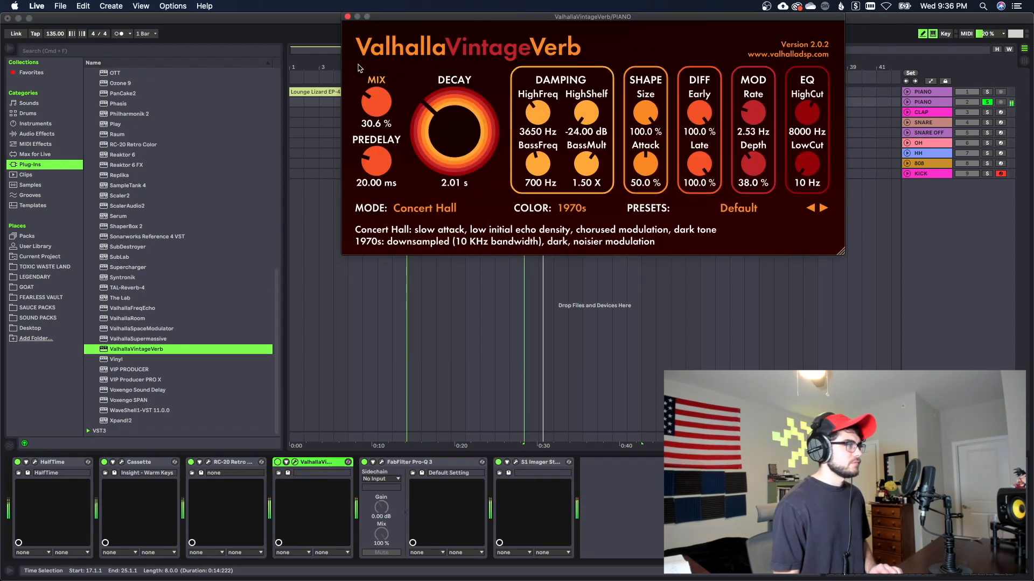
left_click(347, 17)
Duplicate the drum clips onward to fill up to bar 41 and copy the purple PIANO clip to bar 25
left_click(407, 123)
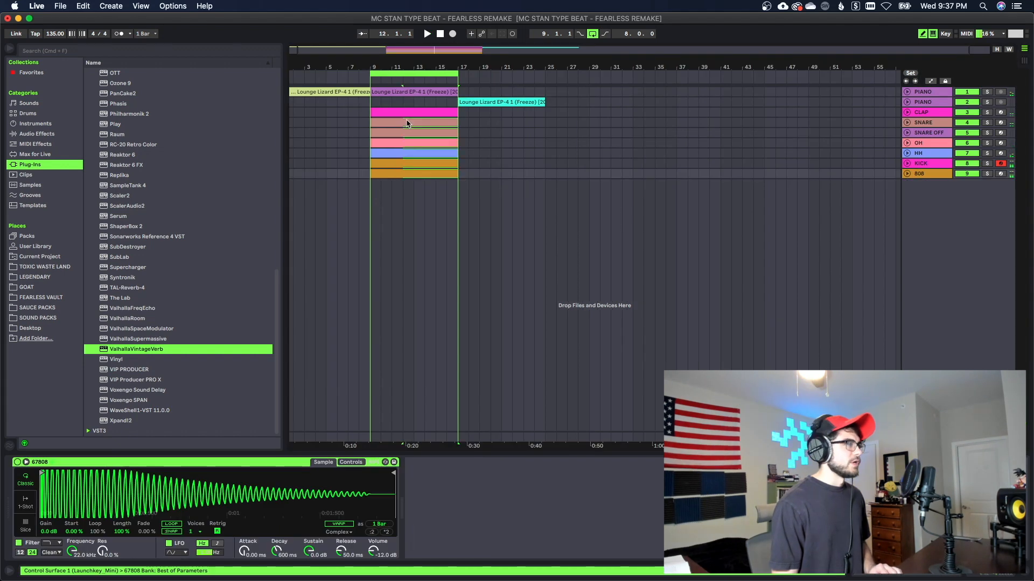
left_click(371, 112)
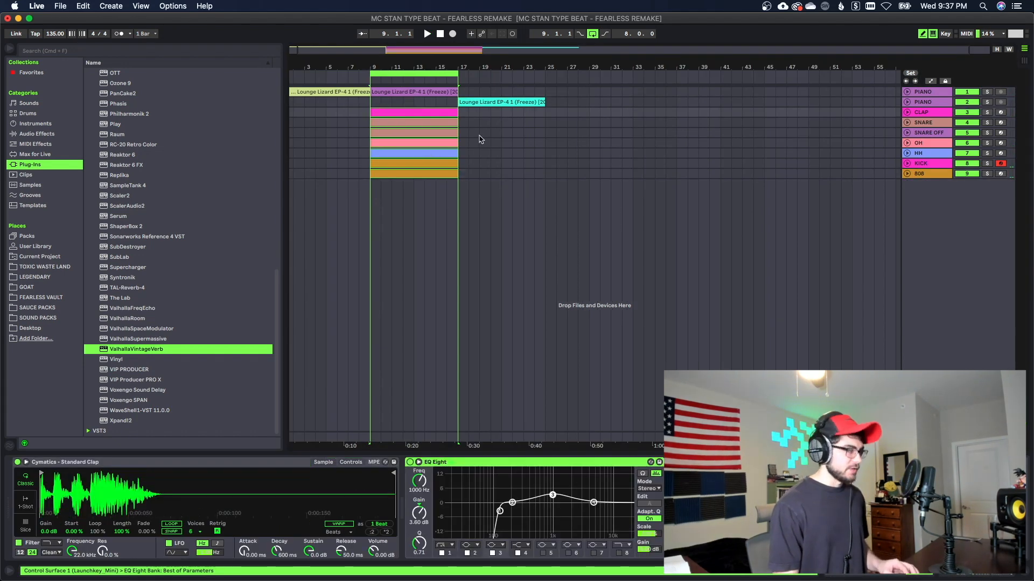
key("super+d")
left_click(445, 95)
left_click_drag(441, 94, 617, 94)
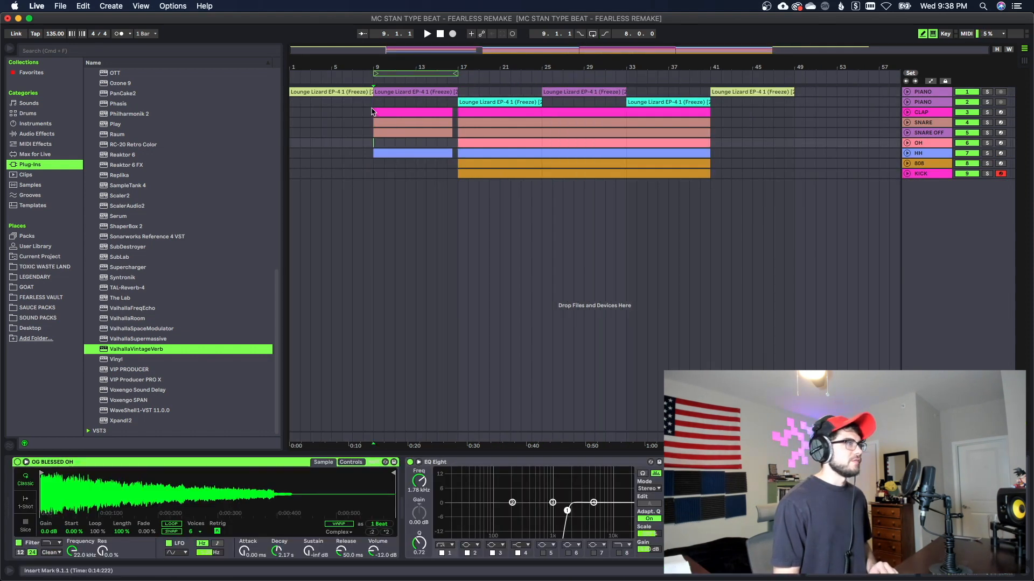
left_click_drag(371, 111, 423, 157)
left_click(458, 155)
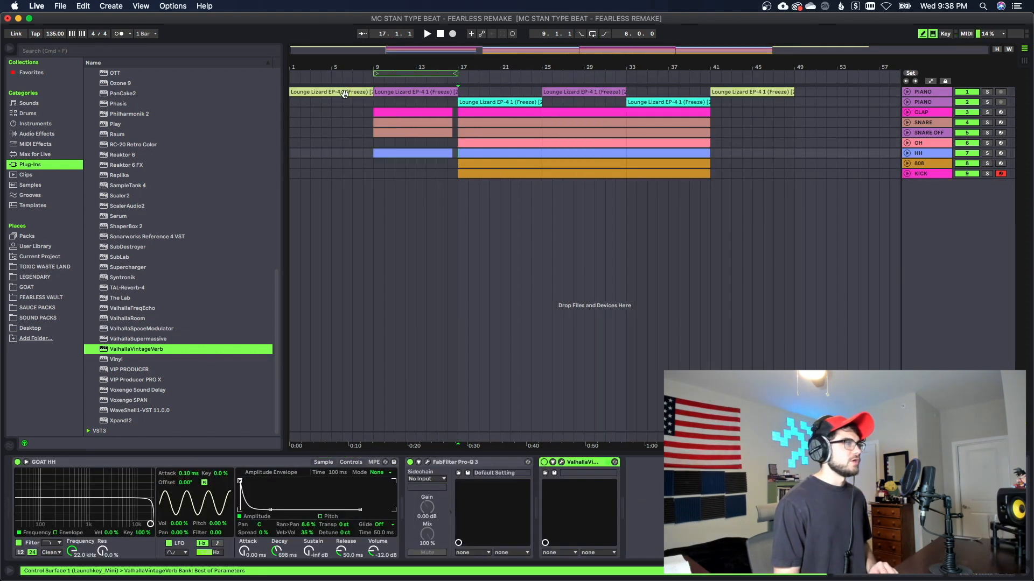
left_click(347, 92)
left_click(521, 132)
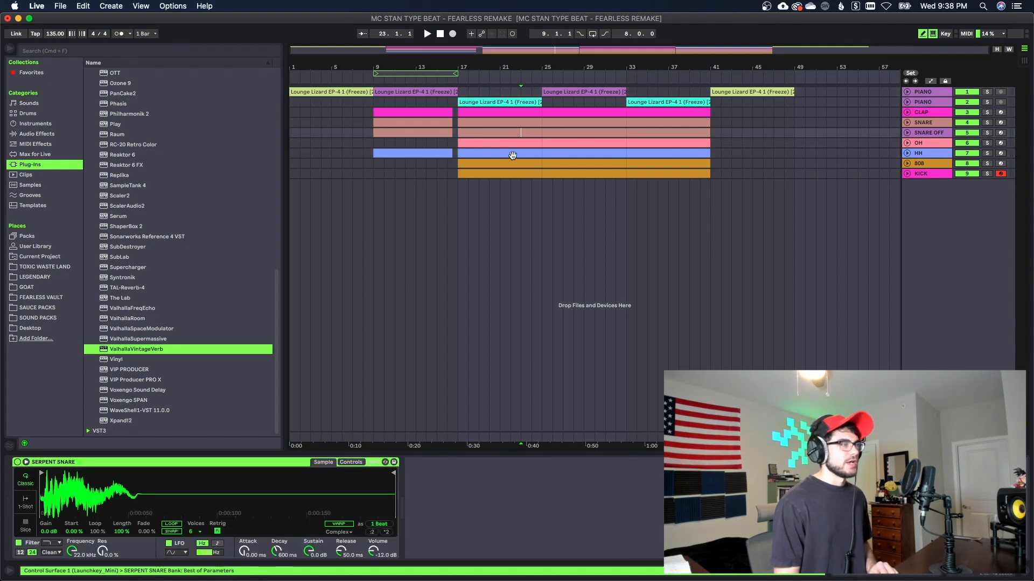
Recolour the OH clip at bars 25 to 33 lime green
left_click(586, 144)
right_click(590, 144)
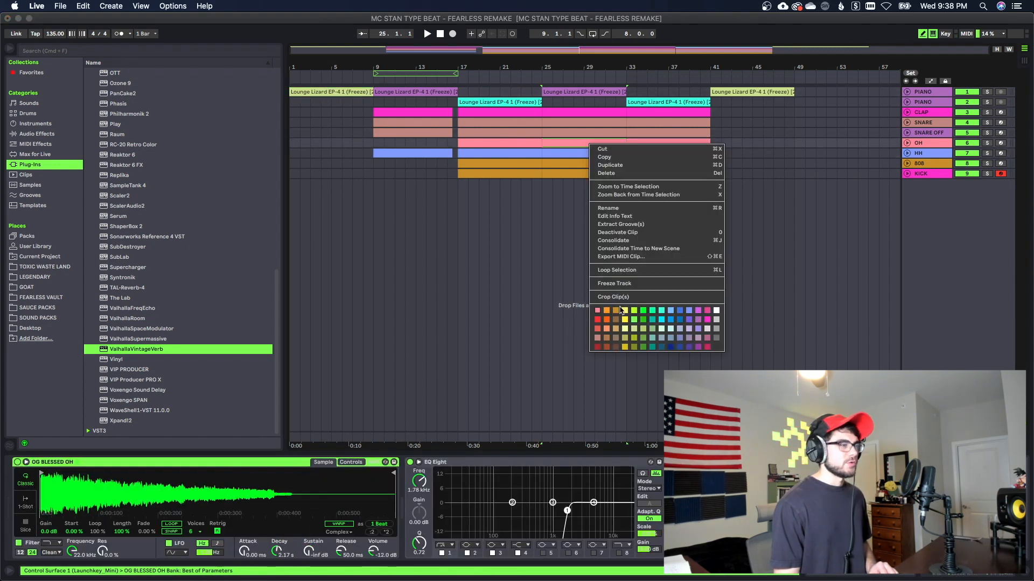
left_click(636, 313)
Fill the lime green OH clip with half-bar C3 notes repeating every half bar across all eight bars
double_click(563, 143)
left_click(460, 292)
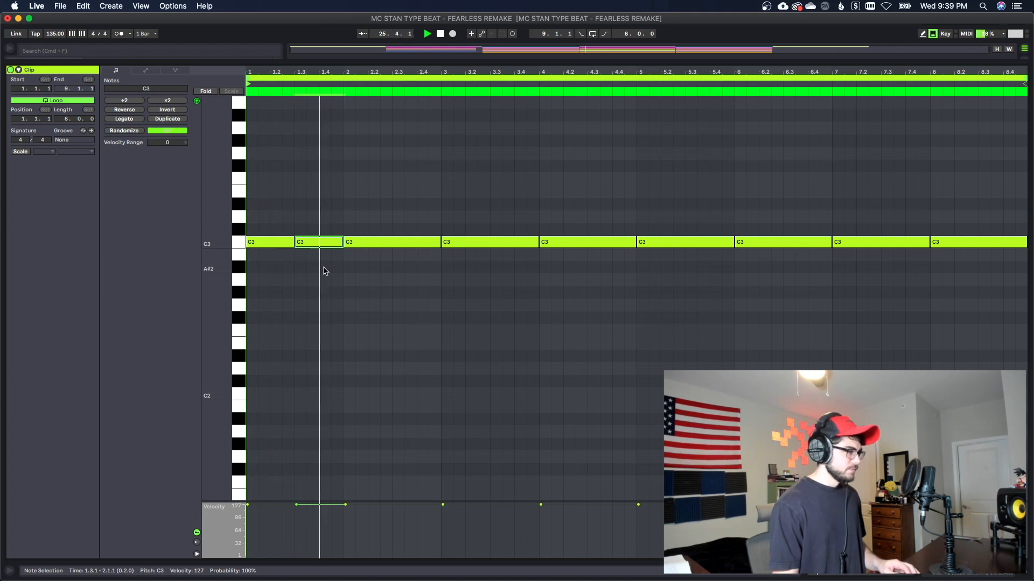
key("super+d")
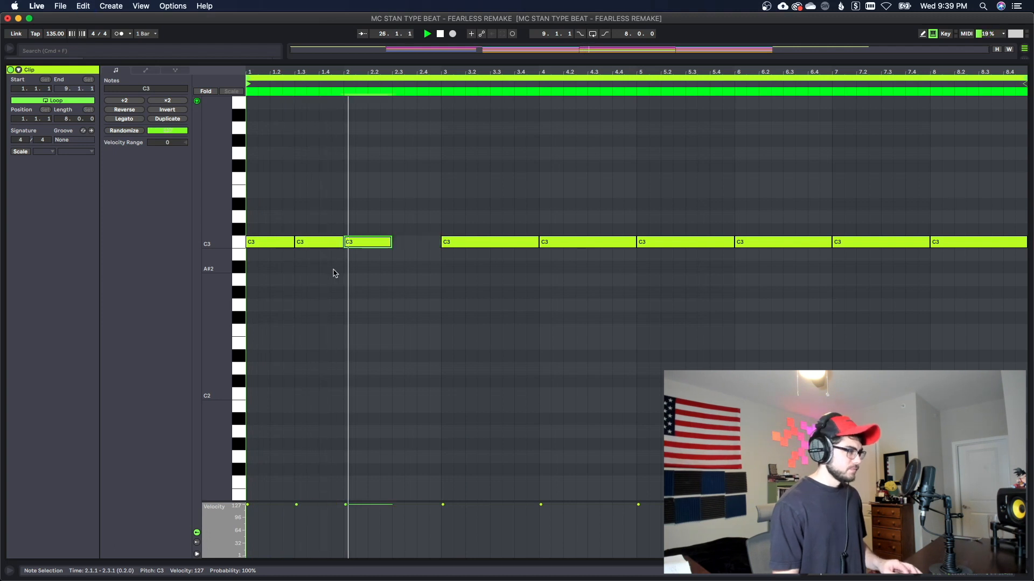
key("super+d")
key("super+d")
key("super+d")
key("super+d")
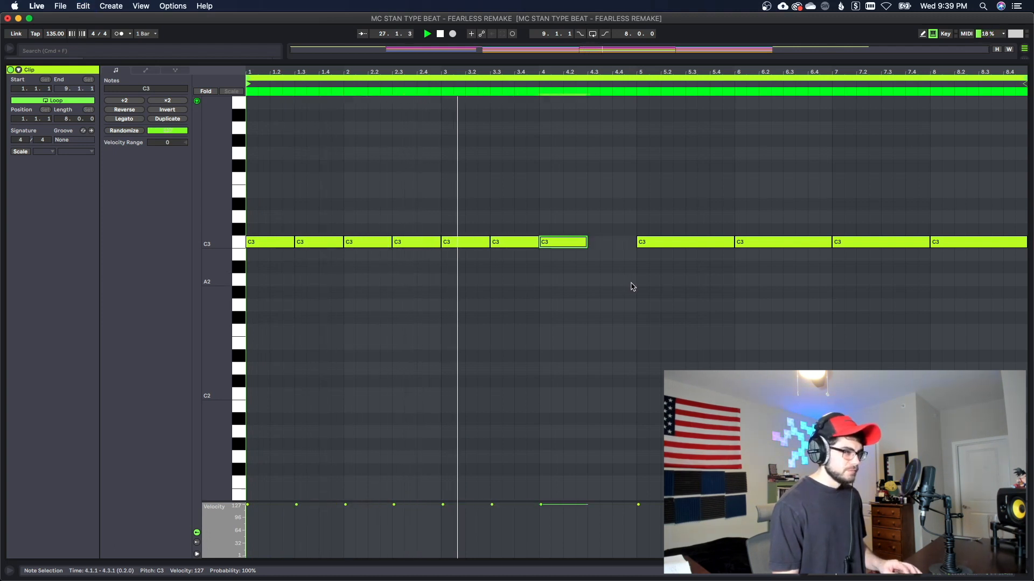
key("super+d")
key("super+d")
key("super+d")
key("super+d")
key("super+d")
key("super+d")
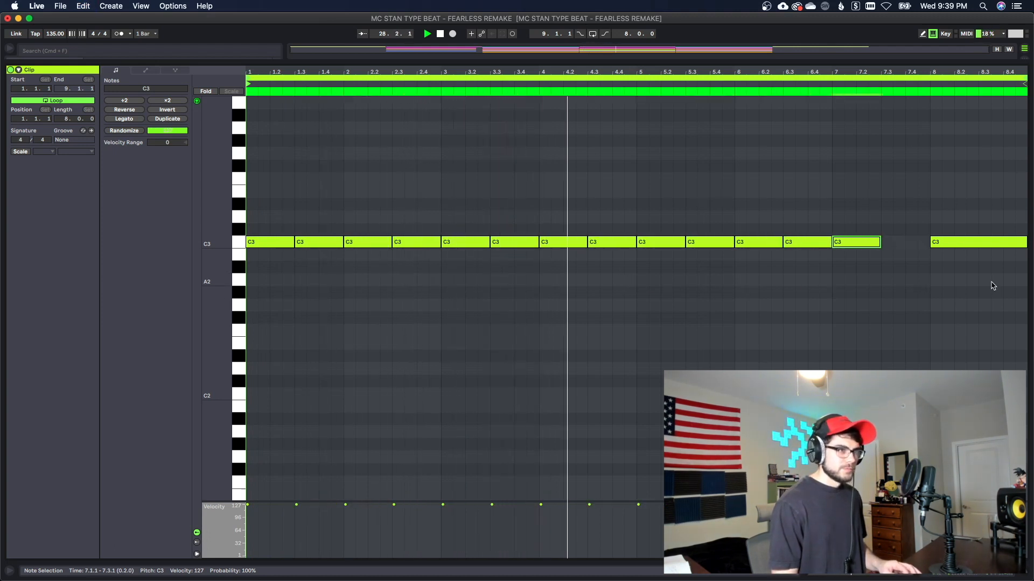
key("super+d")
key("super+d")
key("super+d")
key("shift+Tab")
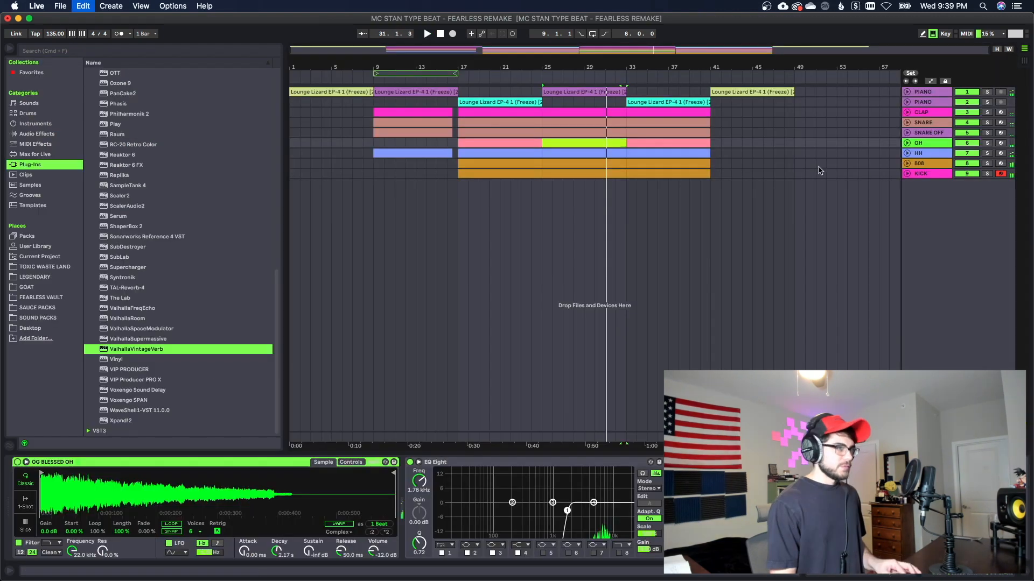
Duplicate the OH track, then delete the lime green clip from the original and both pink clips from the duplicate
key("super+d")
left_click(603, 147)
key("Delete")
left_click(654, 152)
key("Delete")
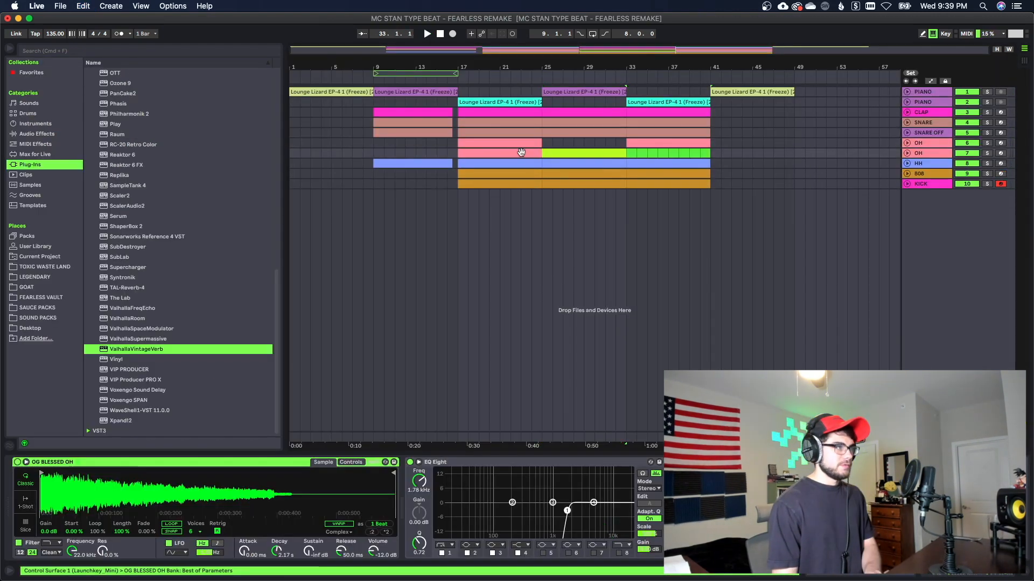
left_click(523, 151)
key("Delete")
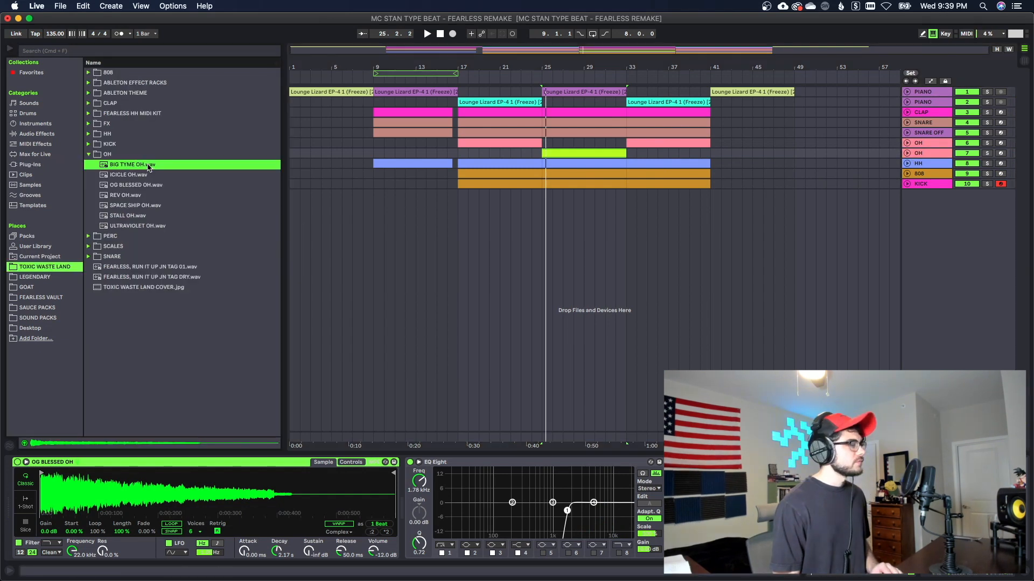
Replace the duplicate OH track's sample with BIG TYME OH.wav and play the arrangement from bar 25 to audition it
double_click(148, 167)
key("space")
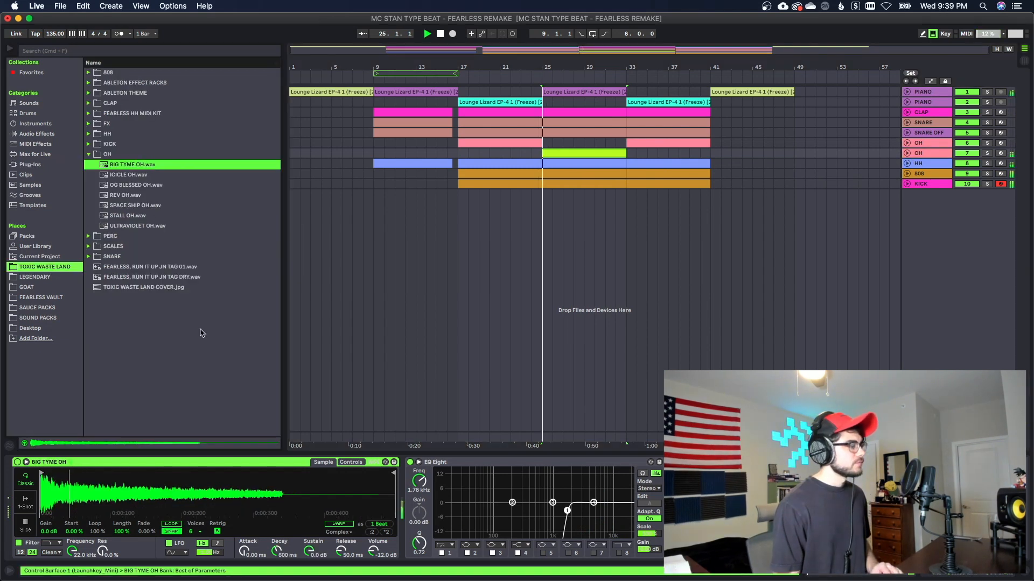
left_click(171, 532)
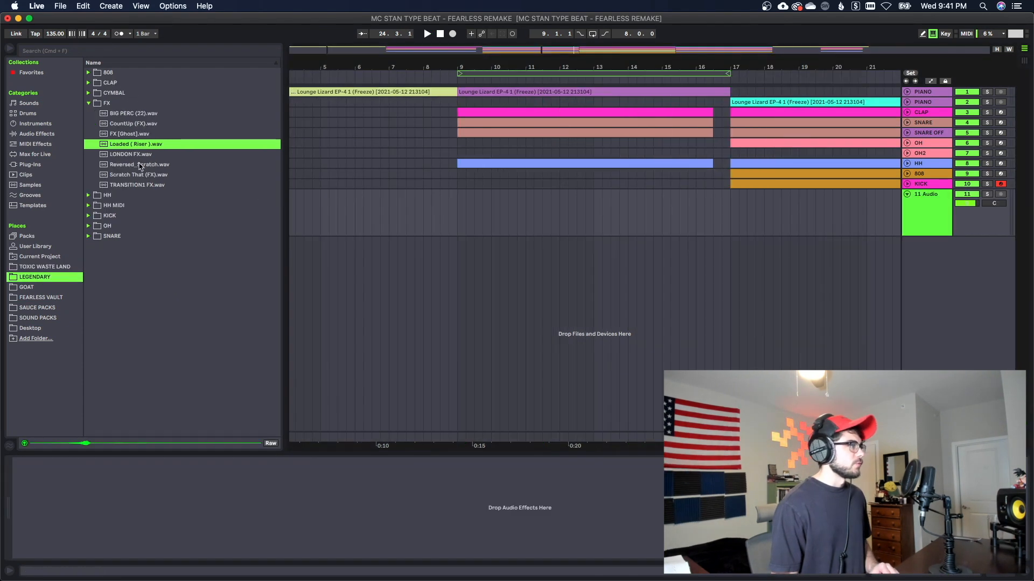
Place Loaded ( Riser ).wav at 8.3.1 and TRANSITION1 FX.wav near bar 16 on separate new audio tracks
left_click_drag(133, 151, 468, 208)
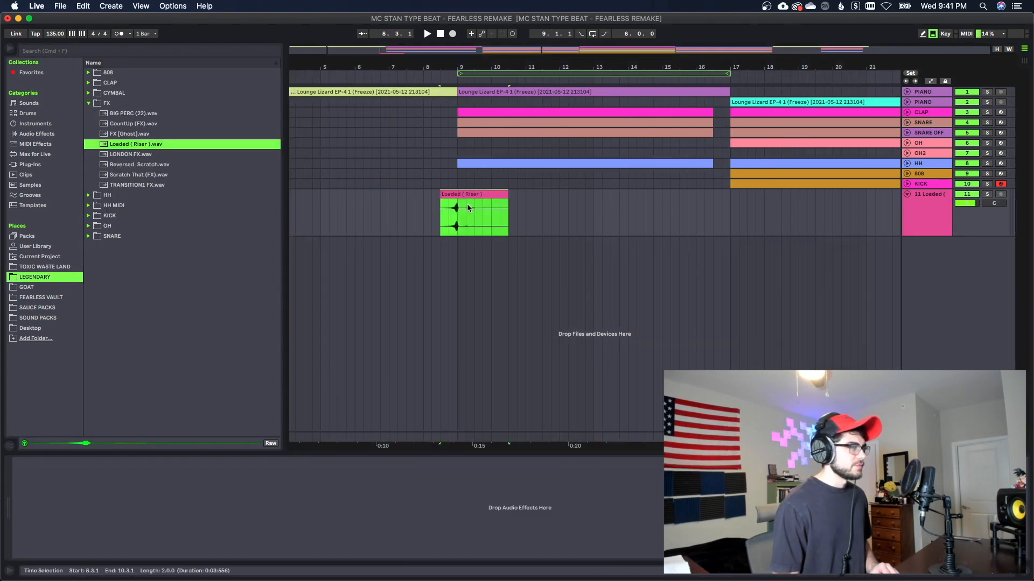
left_click_drag(135, 185, 515, 209)
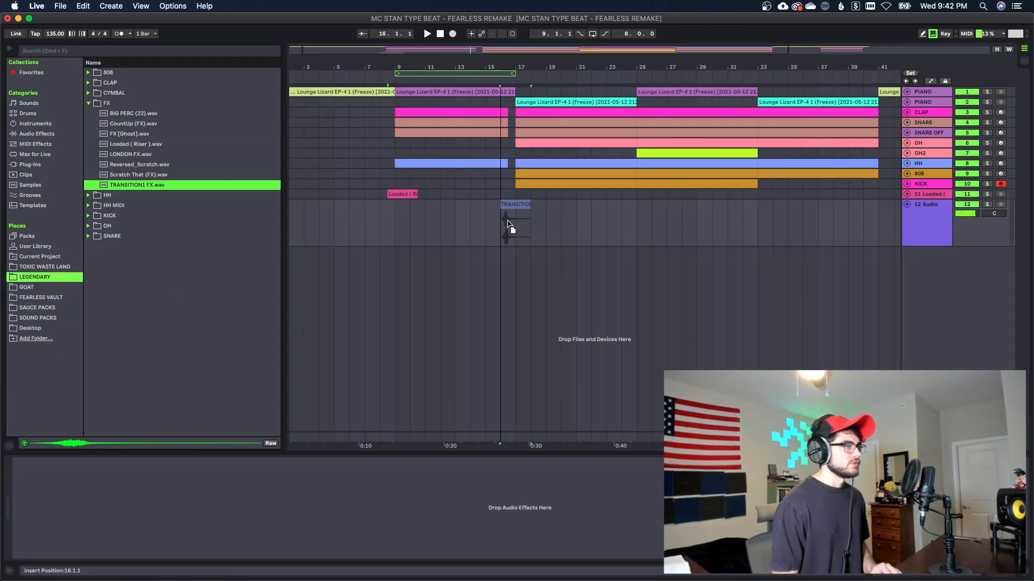
Clear the drum tracks down to KICK between 33.1.1 and 33.3.1 to leave a half-bar drop
scroll(521, 131, "up", 5)
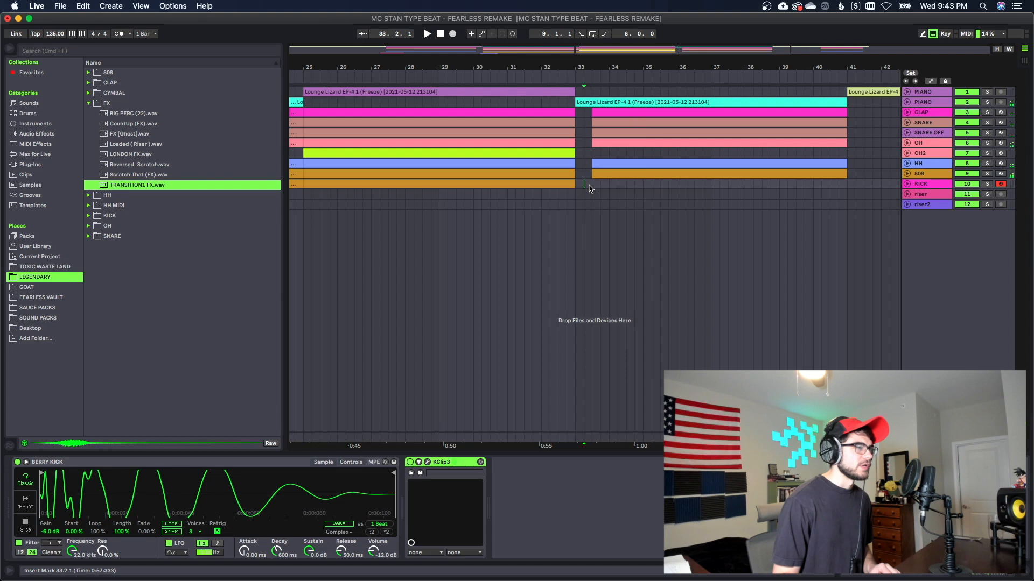
left_click_drag(590, 188, 574, 129)
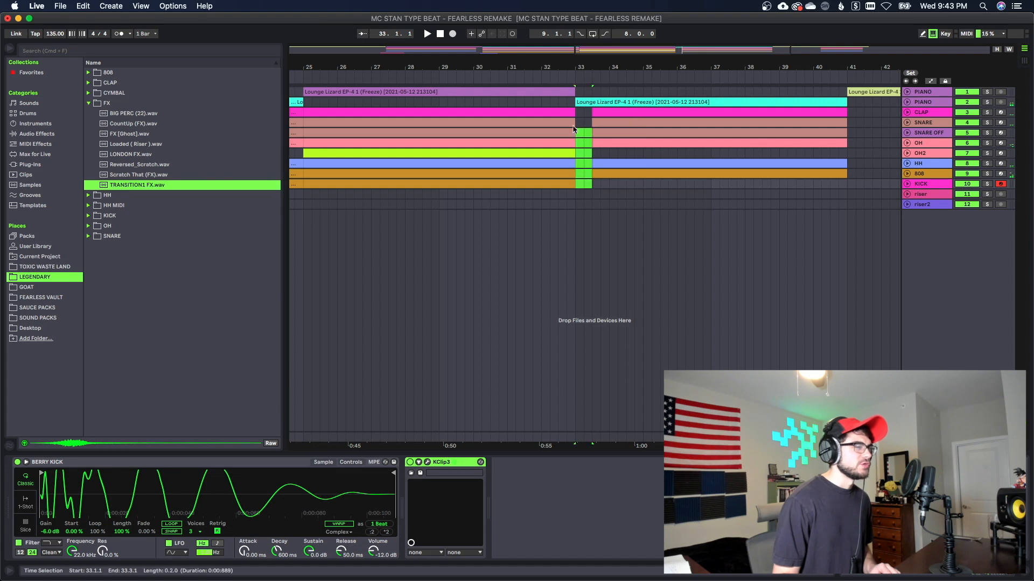
key("Delete")
left_click(595, 113)
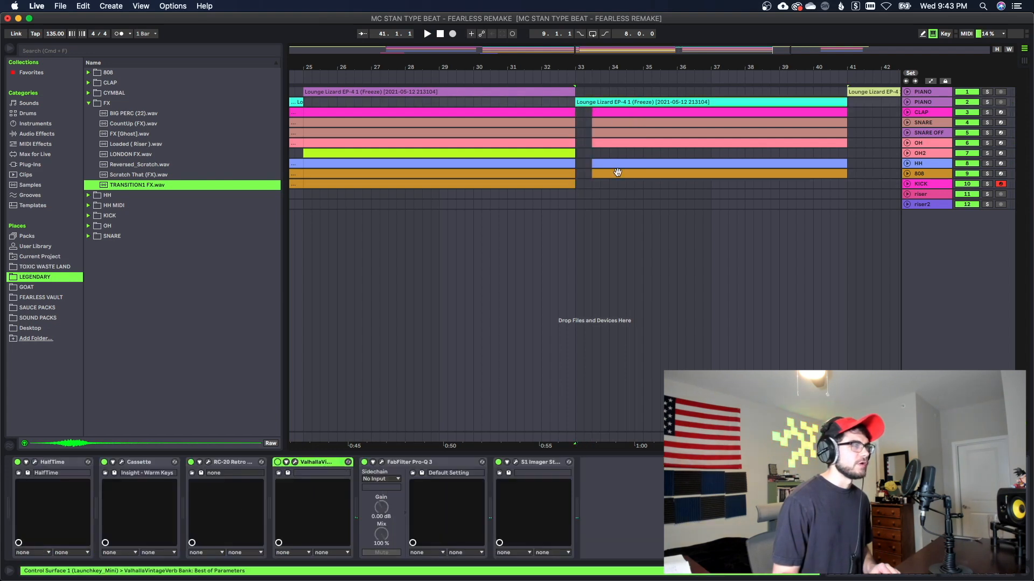
Open the editing options for the TRANSITION1 FX clip starting just before bar 33 on the riser2 track
left_click_drag(596, 69, 597, 32)
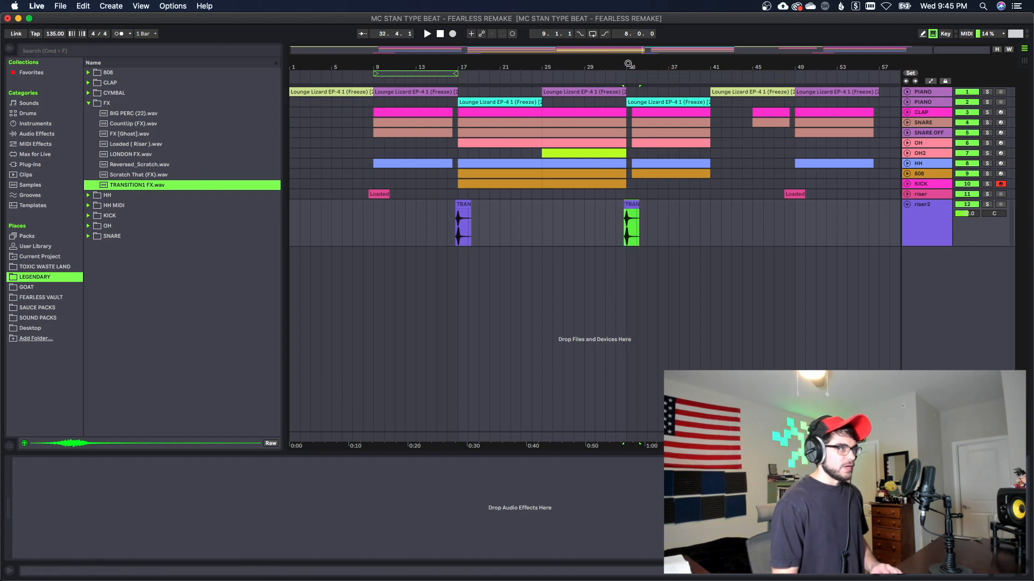
left_click_drag(628, 64, 624, 162)
right_click(621, 205)
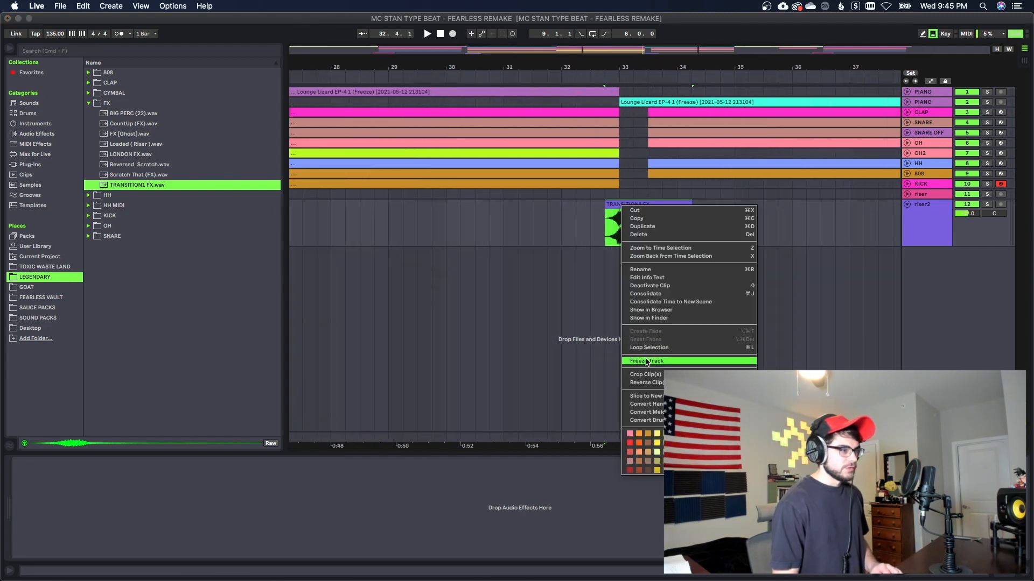